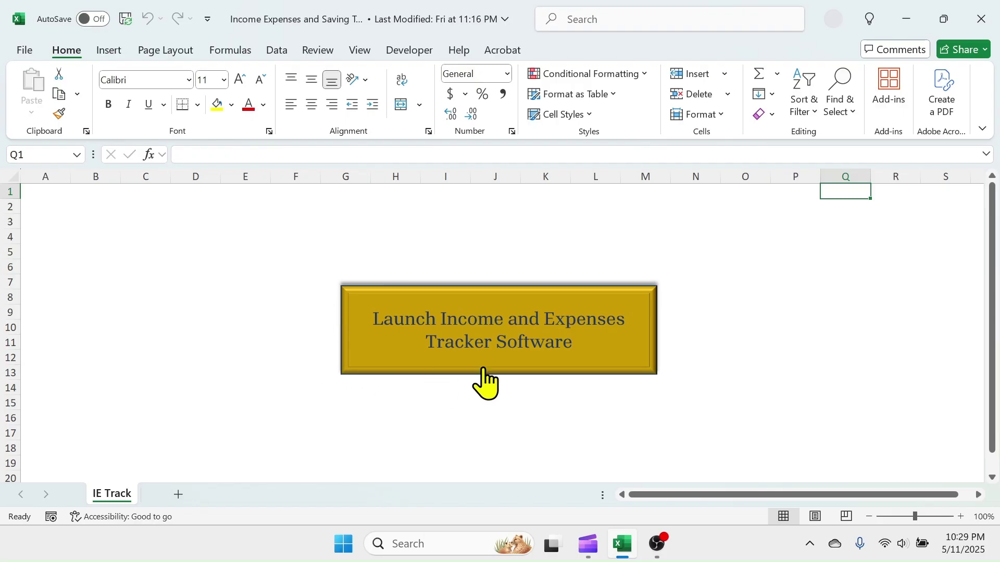
Step: Launch the Income and Expenses Tracker form from the IE Track sheet button
click(497, 356)
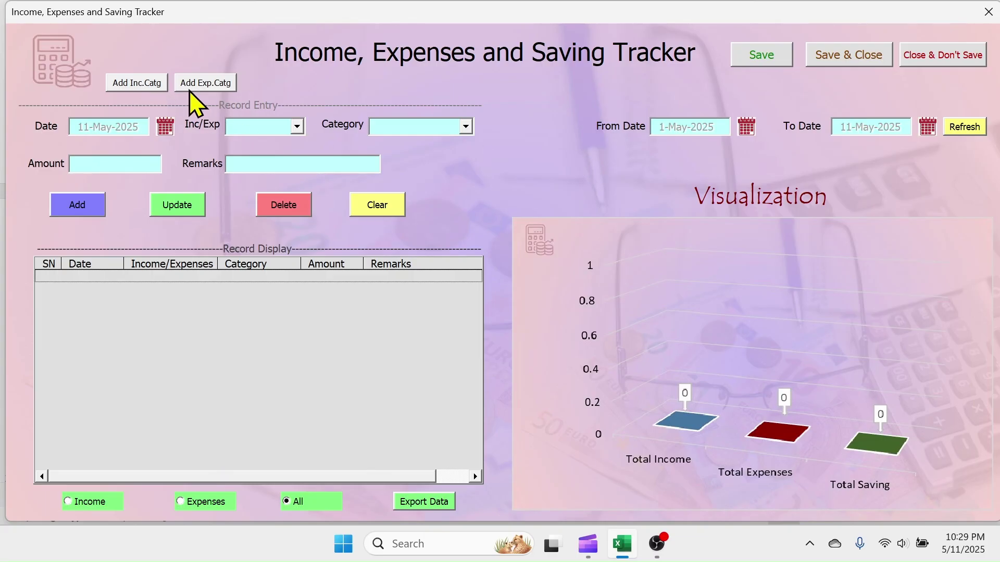
Step: Add Salary, Bank Interest and Sales of Asset as income categories, confirming each addition
click(138, 84)
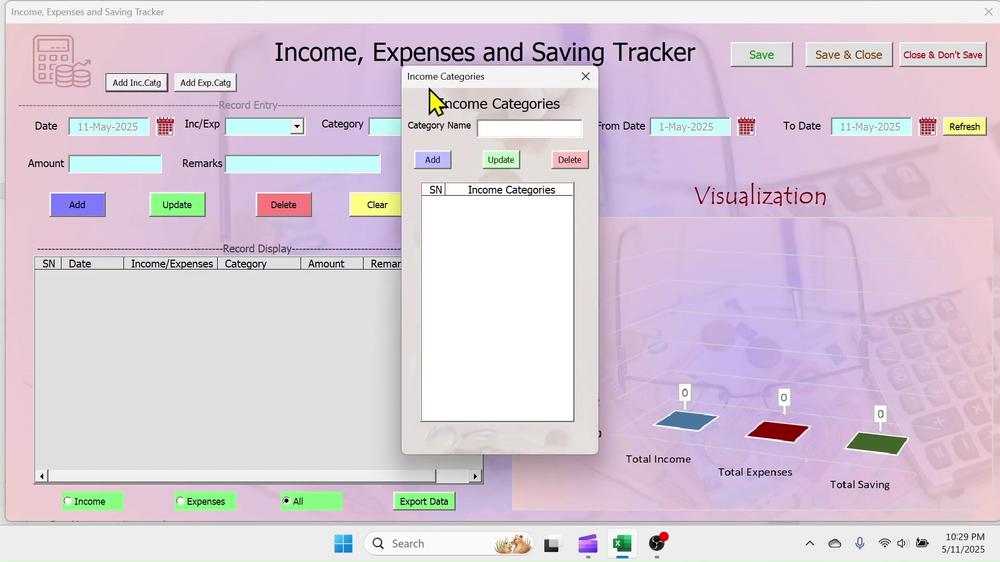
drag(525, 78, 501, 90)
text(Salary)
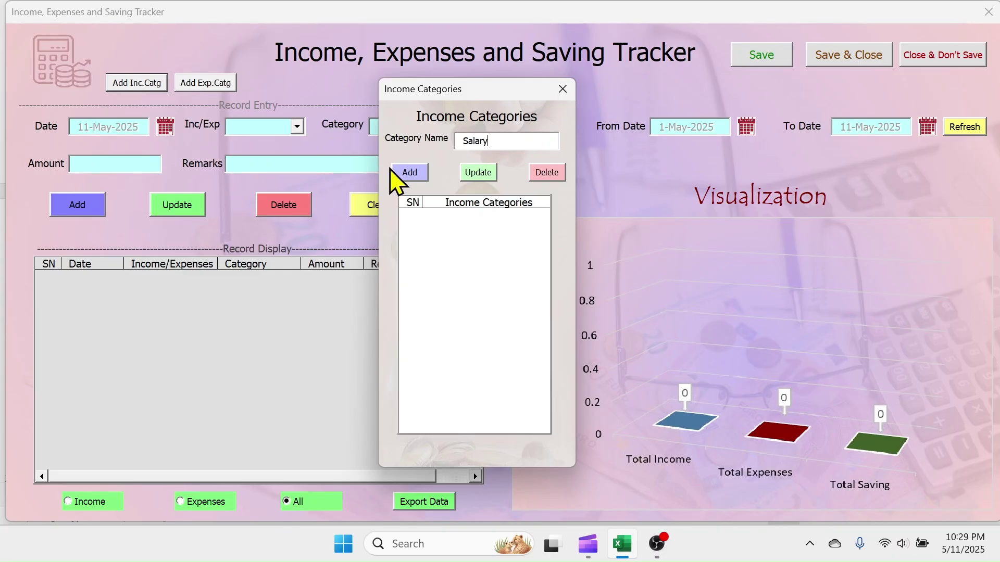
click(408, 174)
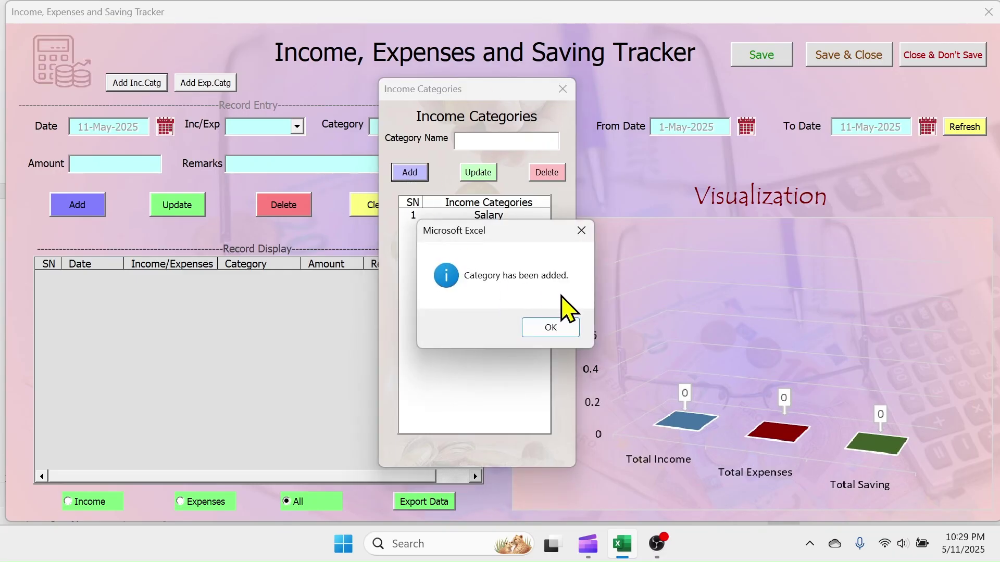
click(551, 328)
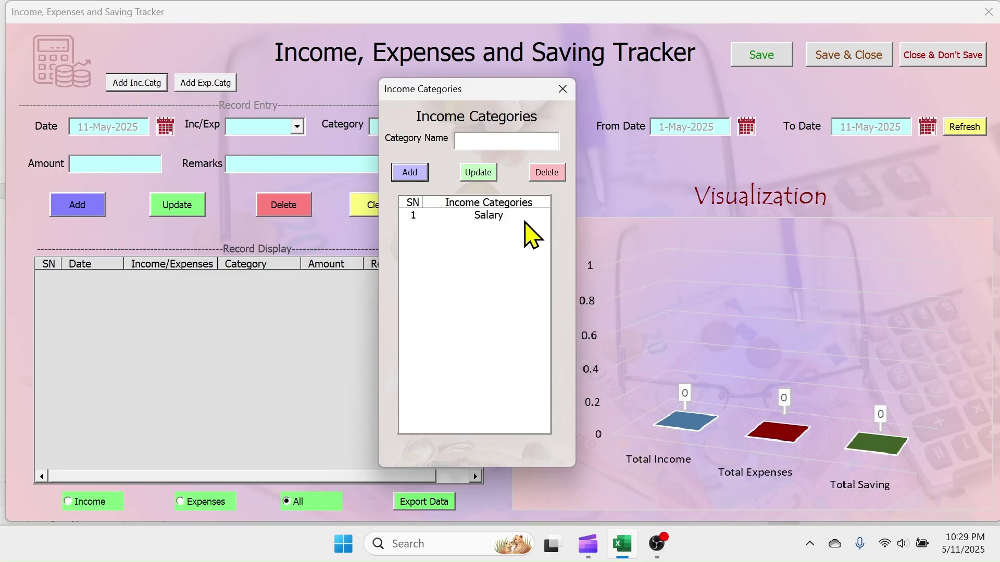
click(516, 140)
text(Bank Interest)
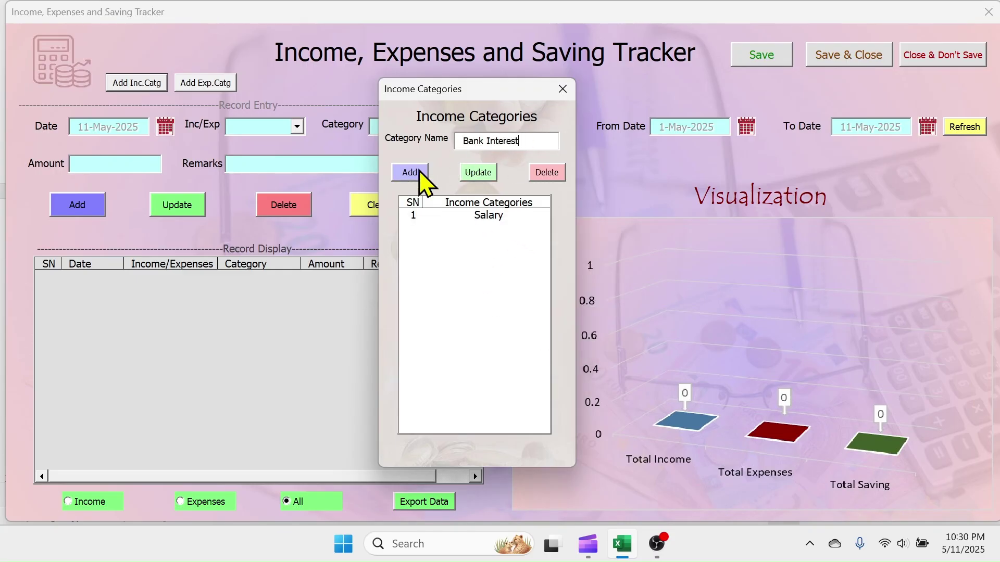
click(420, 174)
click(551, 328)
text(Sales of Asset)
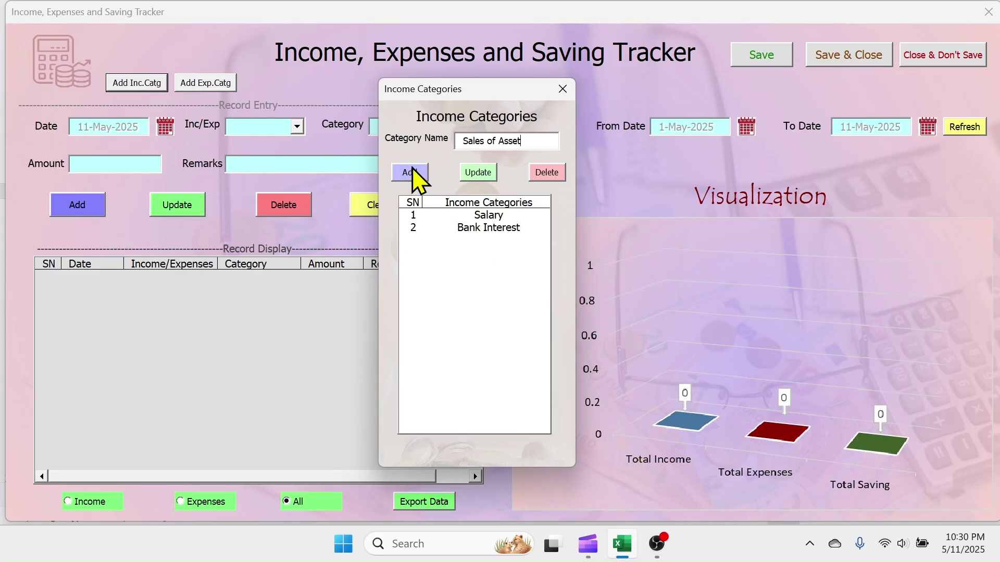
click(414, 174)
click(555, 332)
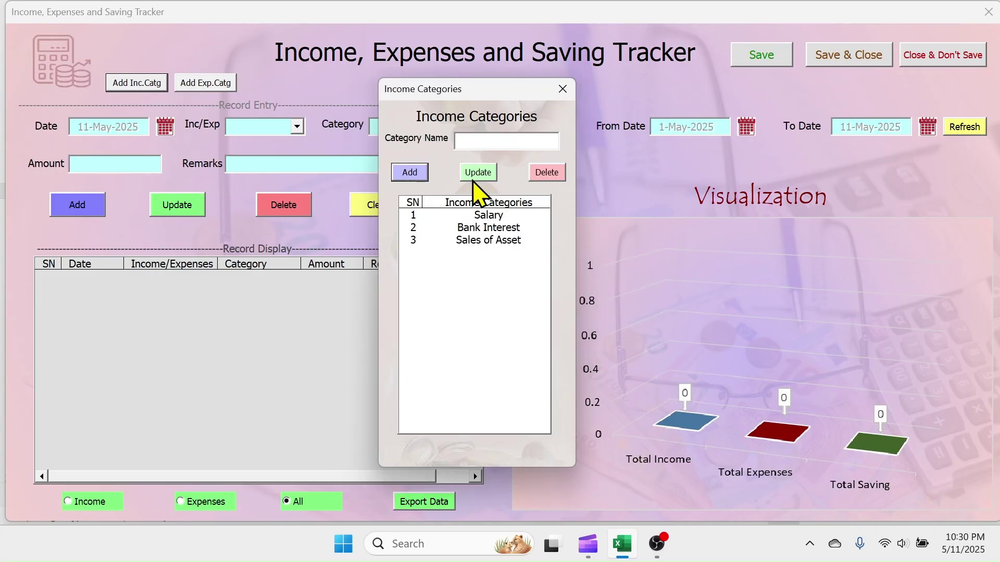
Step: Rename the Bank Interest income category to Bank Interest in FD
click(508, 229)
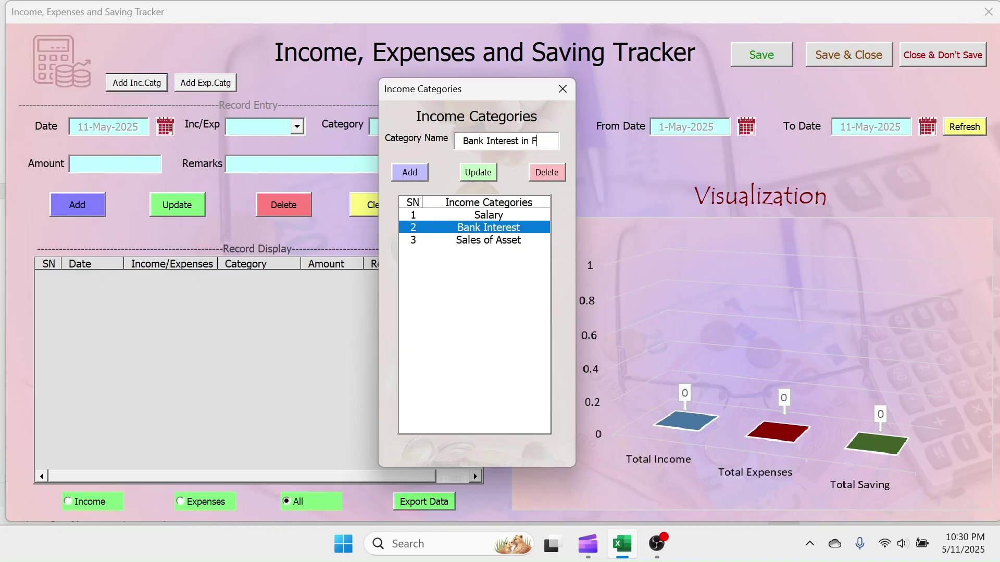
click(477, 174)
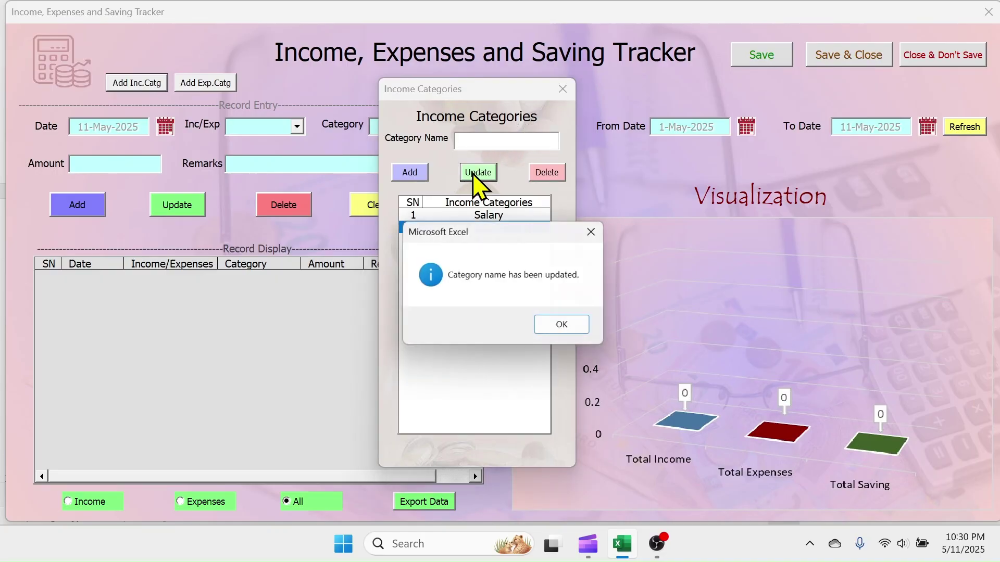
click(565, 327)
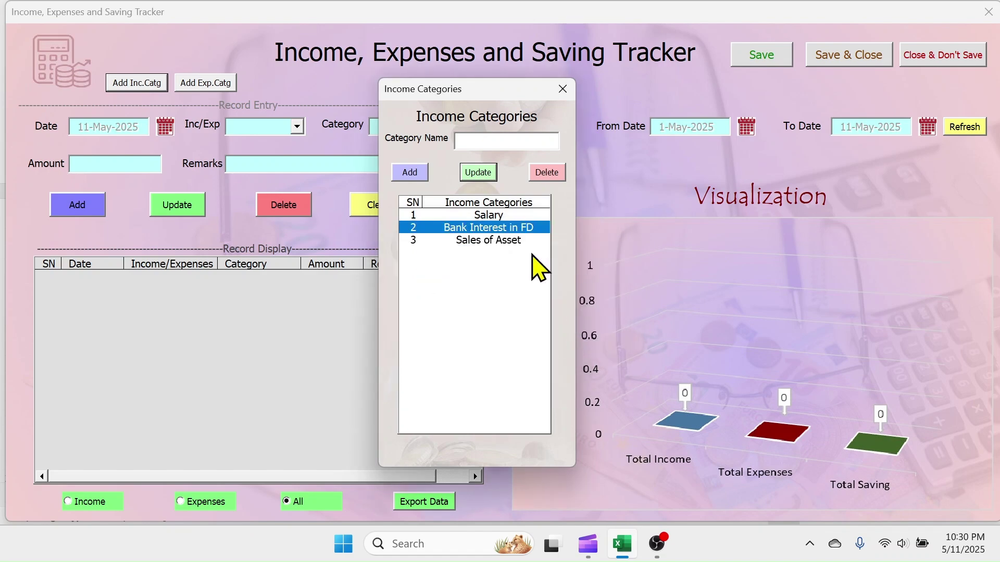
Step: Delete the Sales of Asset income category and confirm its removal
click(493, 242)
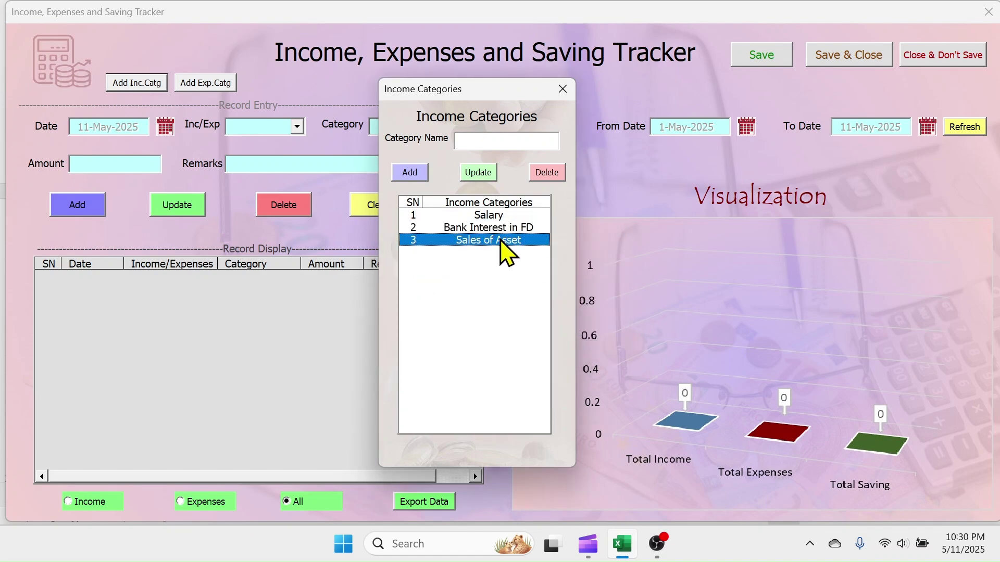
click(547, 172)
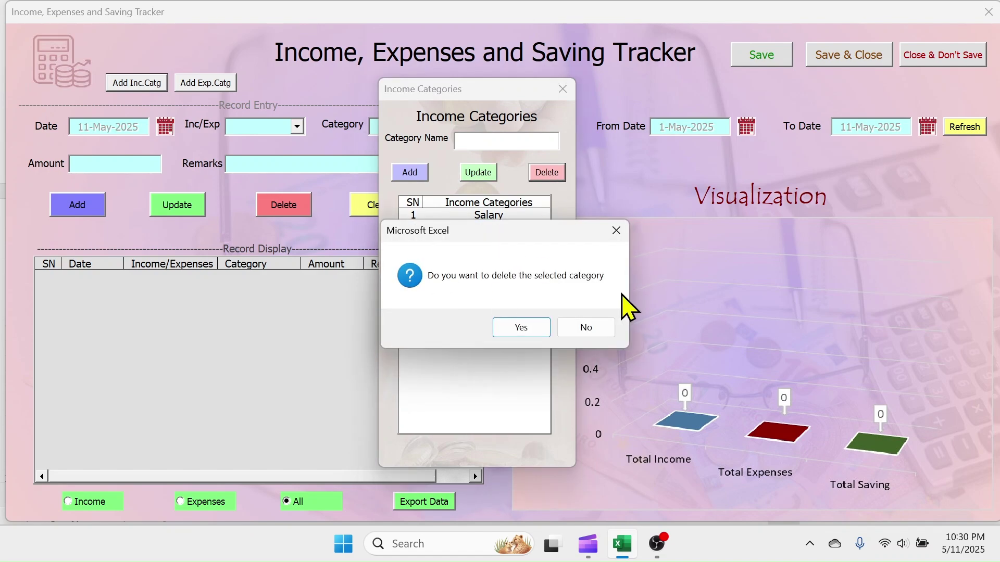
click(525, 327)
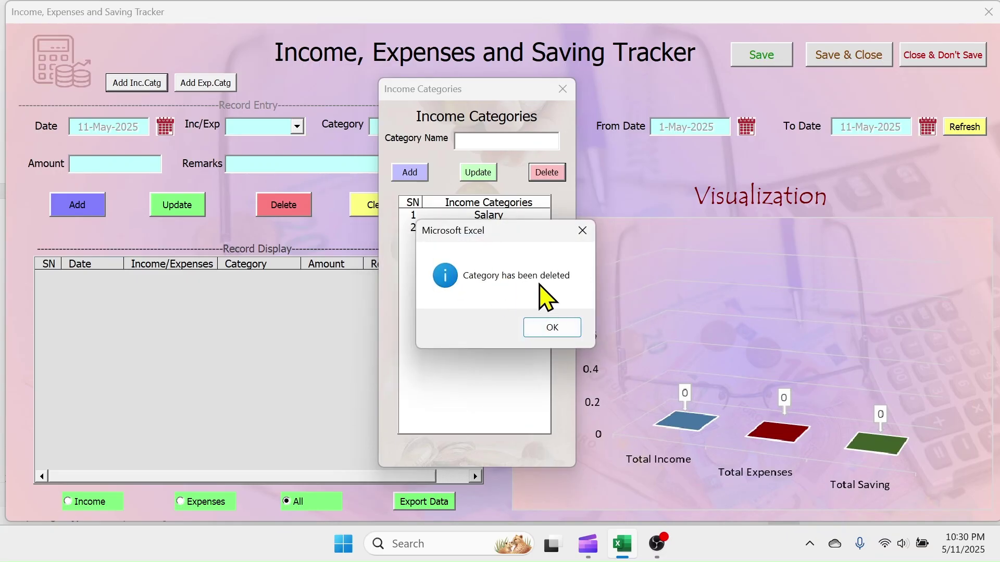
click(551, 328)
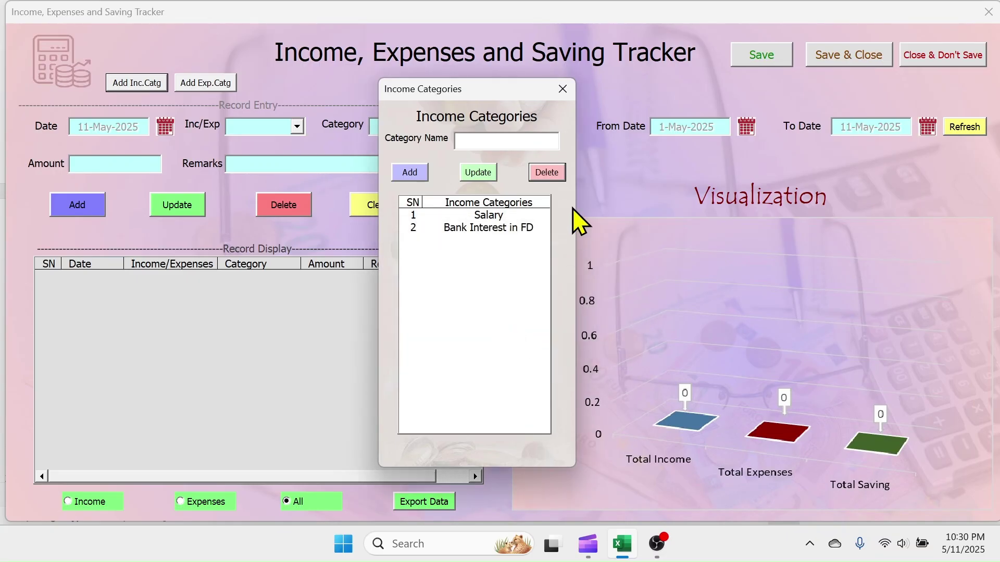
Step: Switch to the expense categories list and add Household, Education and Health
click(569, 92)
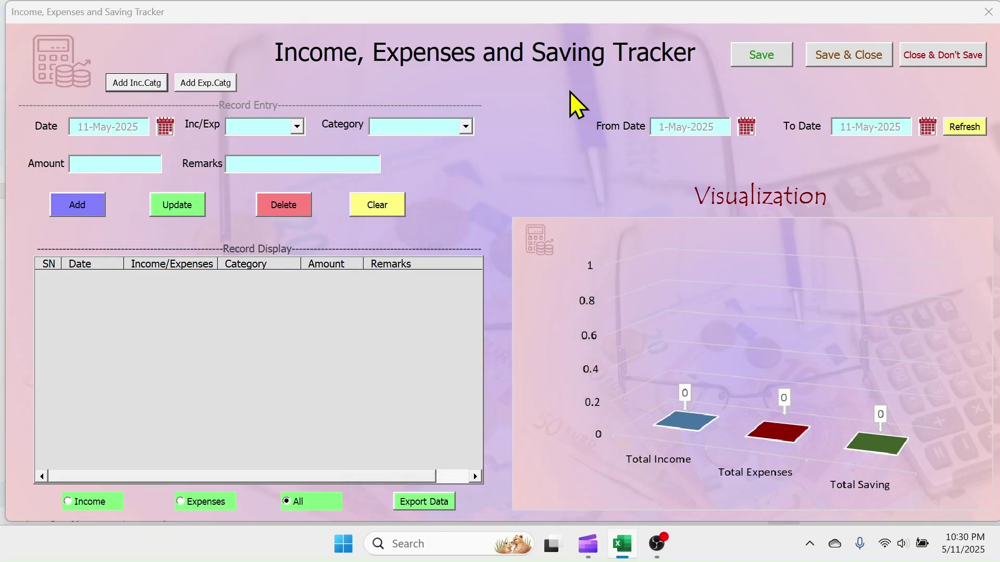
click(205, 82)
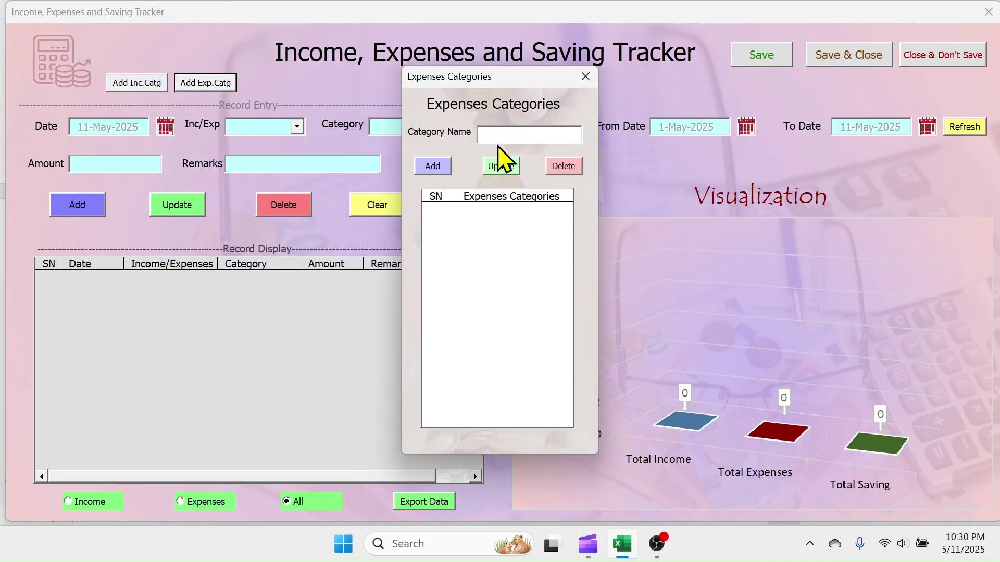
text(Household)
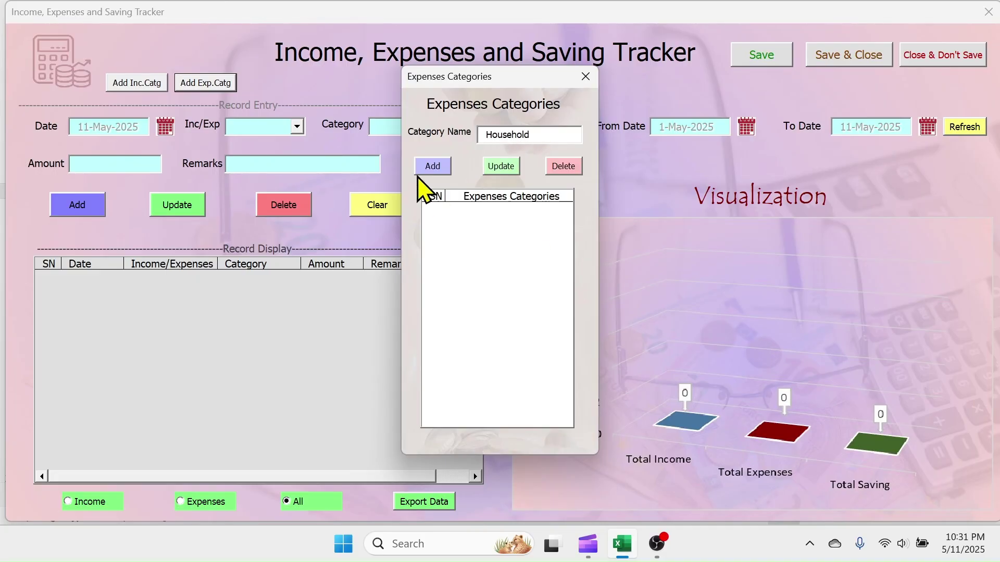
click(418, 175)
key(Return)
text(Education)
click(431, 166)
key(Return)
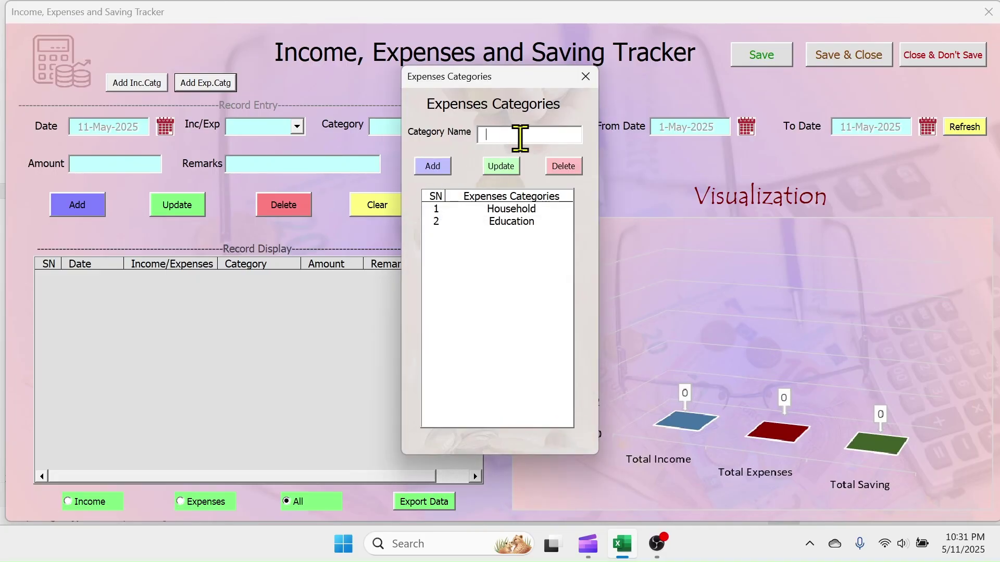
text(Health)
click(432, 166)
click(546, 328)
text(Fuel)
Step: Add Fuel, Entertainment and Travel as expense categories and return to the main form
click(431, 166)
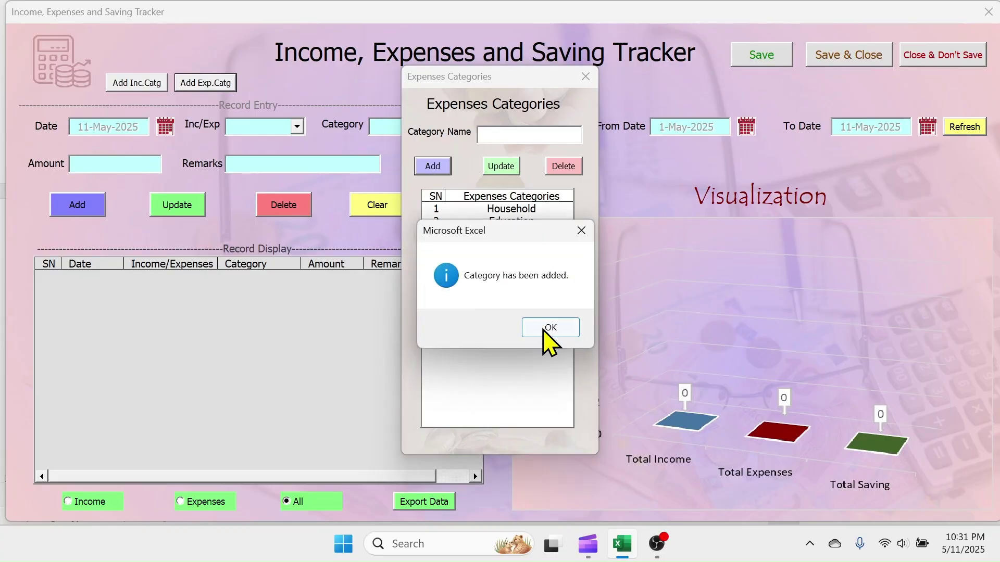
click(547, 328)
text(En)
text(nt)
key(Return)
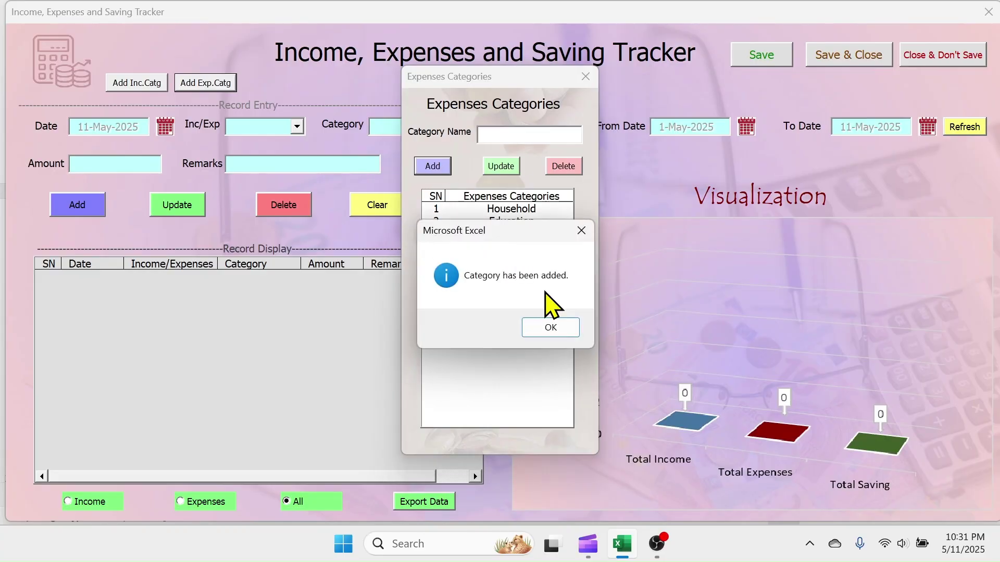
click(549, 328)
text(Tr)
key(Return)
click(553, 326)
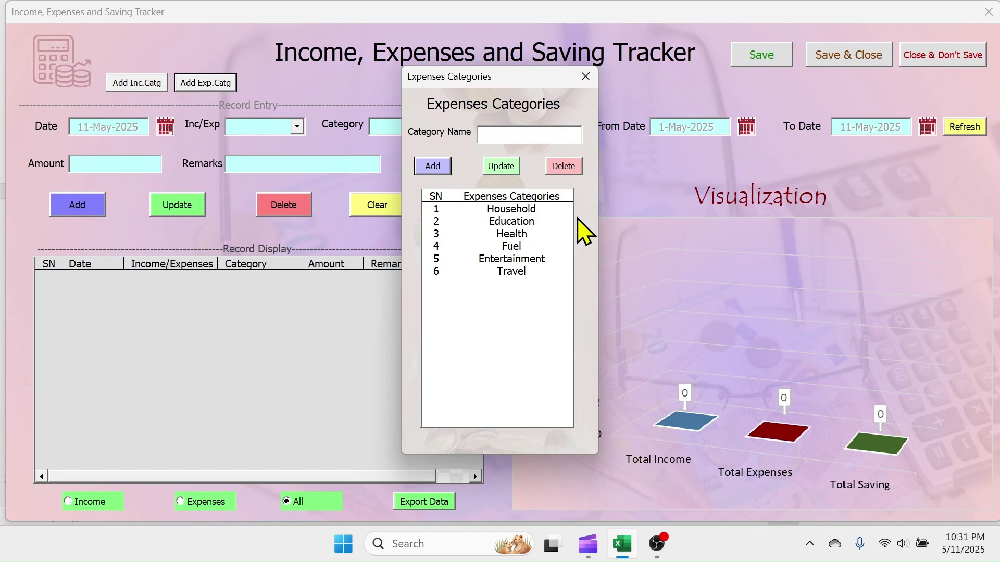
click(585, 77)
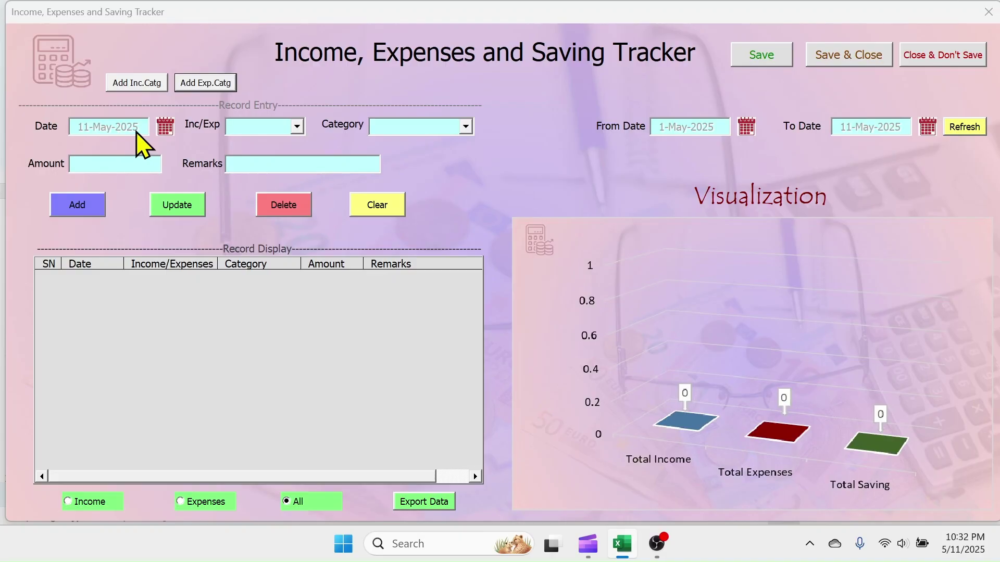
Step: Pick 1-May-2025 from the calendar as the record's entry date
click(165, 127)
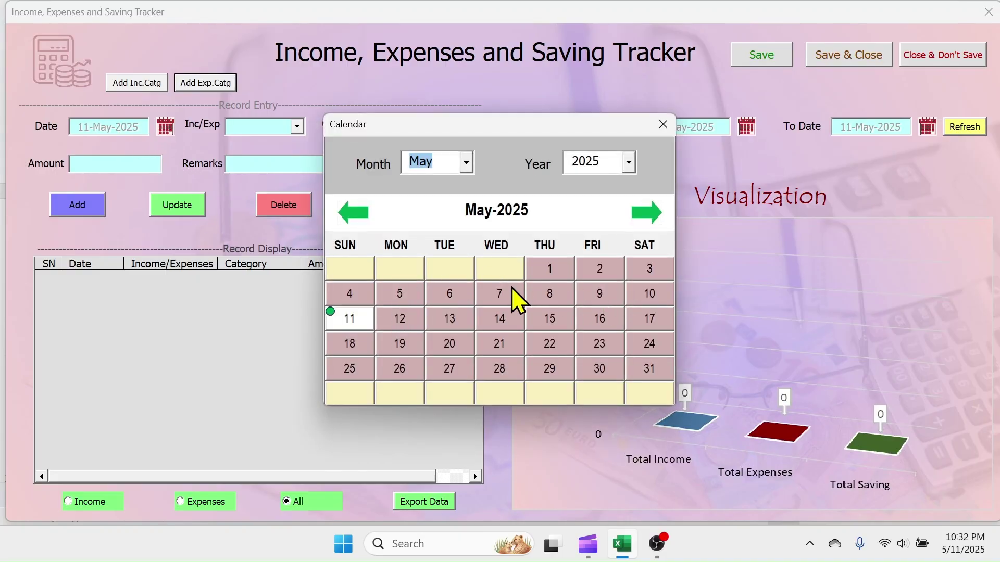
click(557, 265)
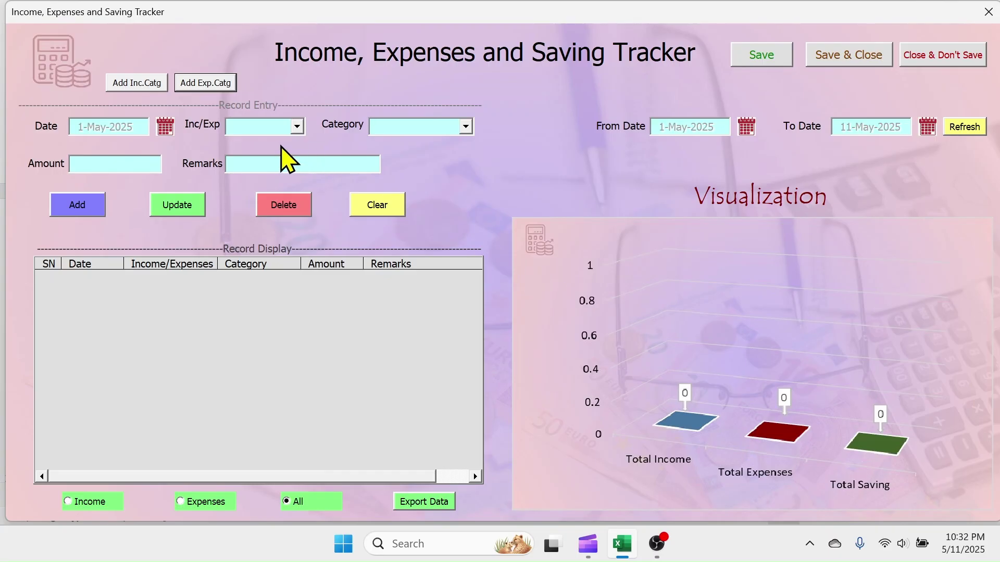
Step: Check the Income category choices, then mark the record as Expenses to see the six expense categories
click(297, 128)
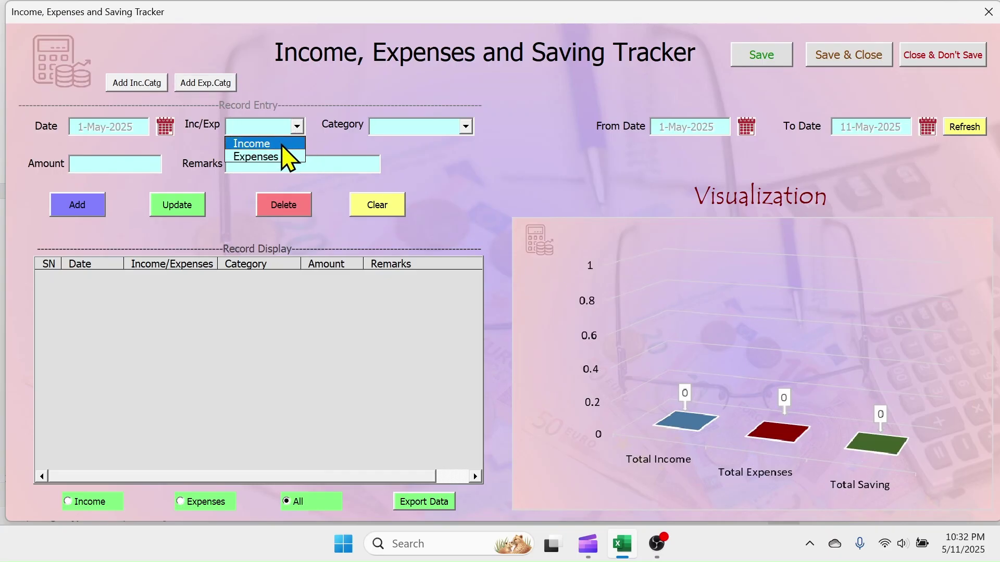
click(254, 144)
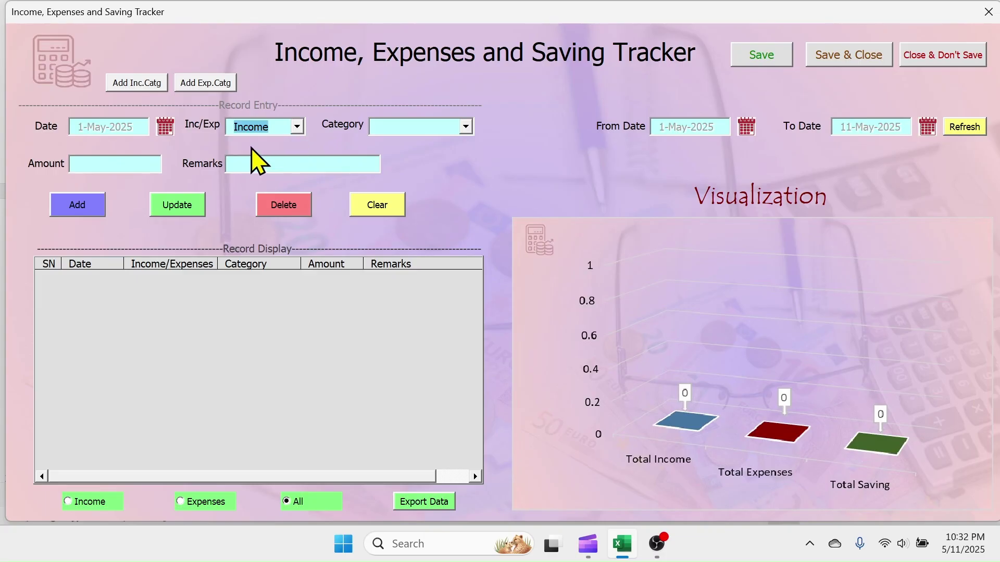
click(467, 128)
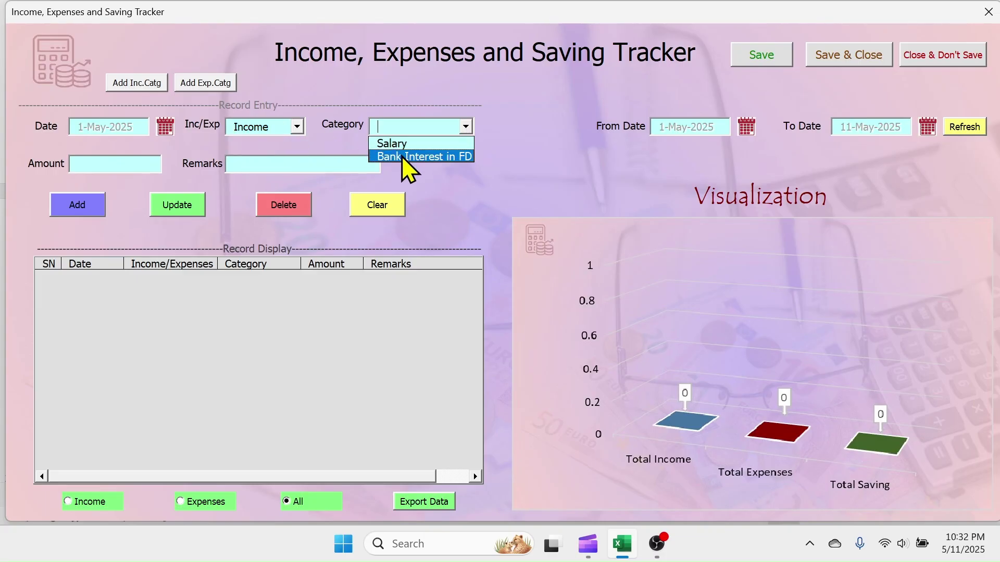
click(301, 128)
click(264, 157)
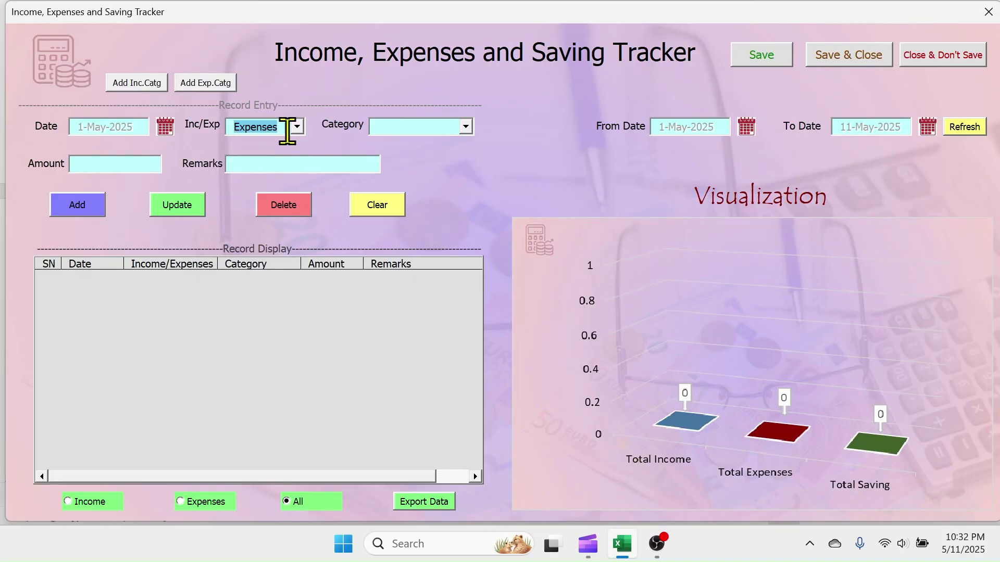
click(465, 127)
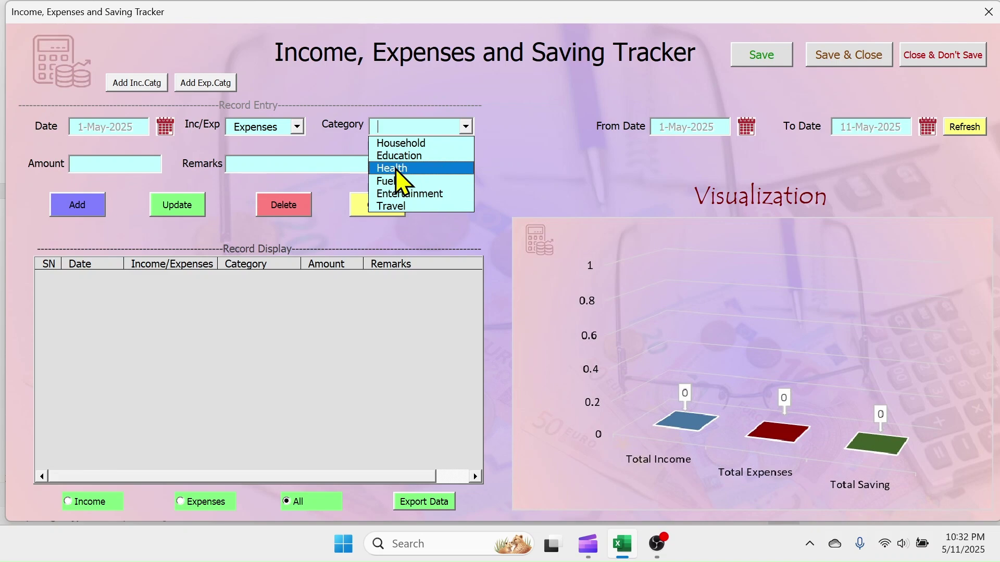
Step: Add an Income record of 30000 under Salary with April 2025 remarks
click(324, 145)
click(298, 127)
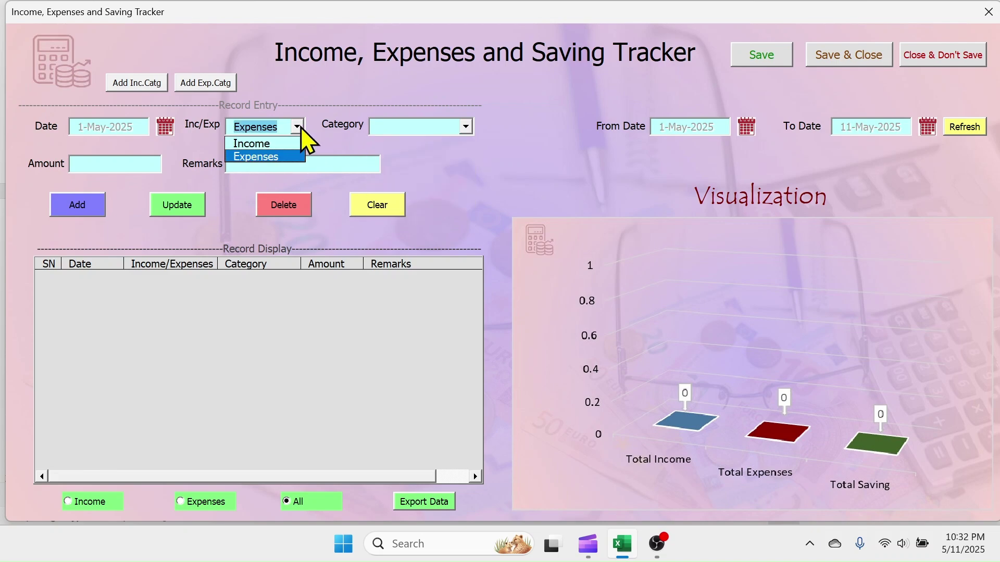
click(263, 144)
click(465, 127)
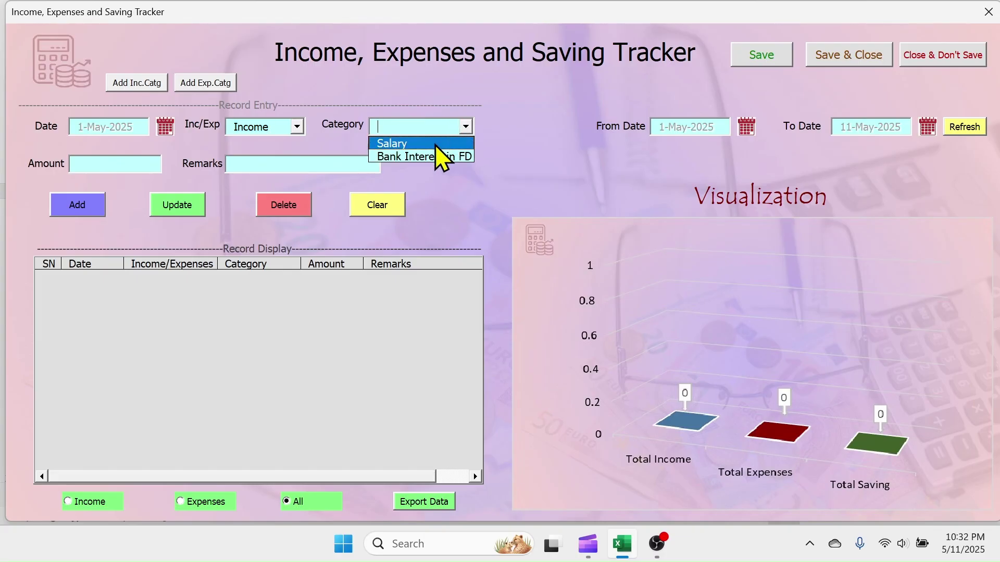
click(435, 143)
click(106, 165)
text(30000)
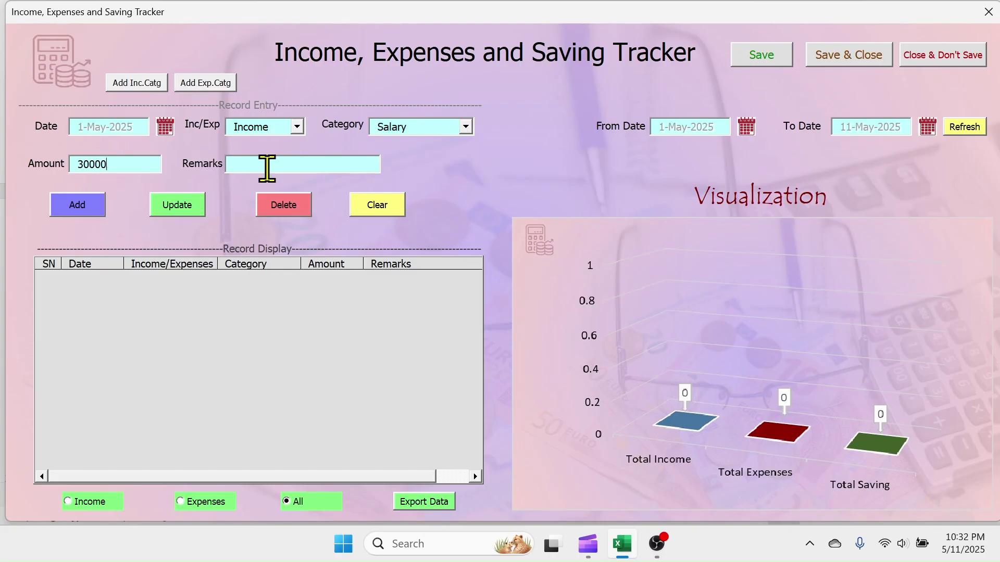
click(266, 163)
text(Salary for the month of Ap)
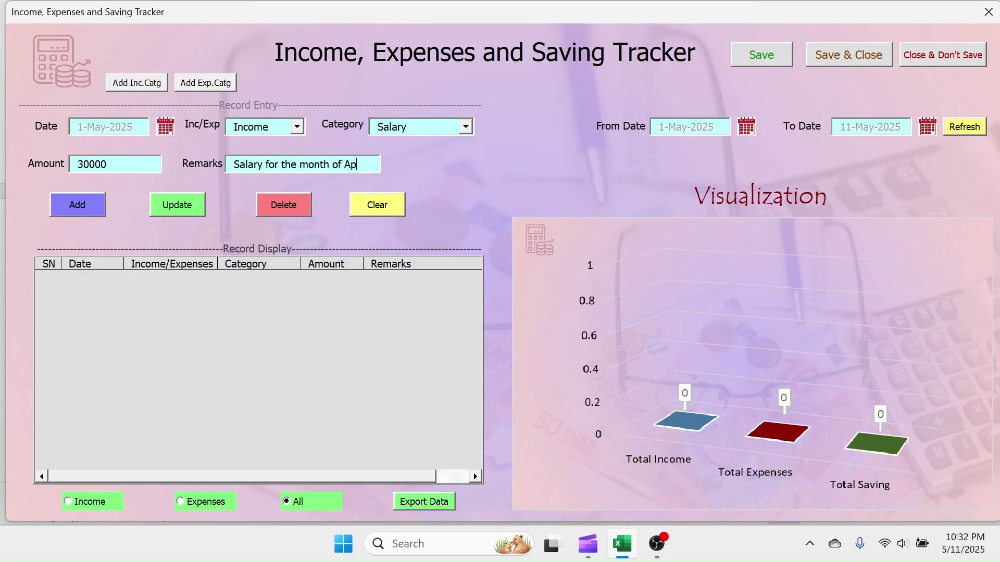
text(2025)
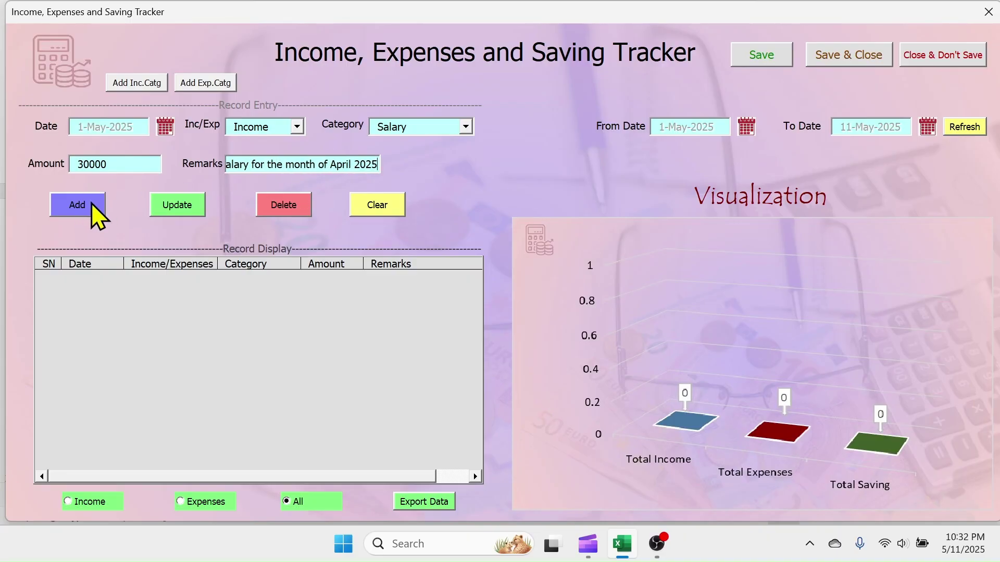
click(77, 204)
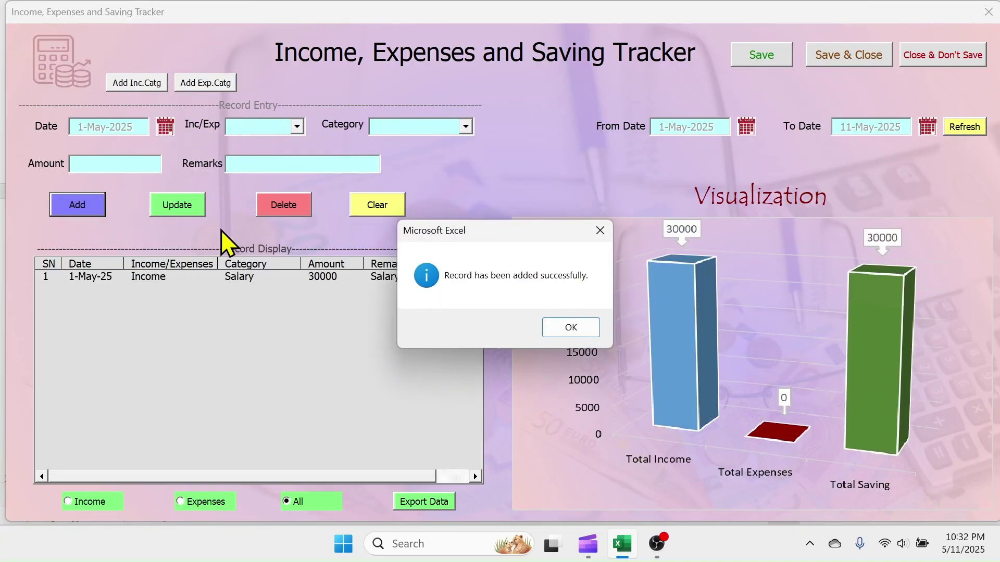
Step: Enter the remaining income and expense records, ending with a 350 Education expense on 9-May-25
click(563, 325)
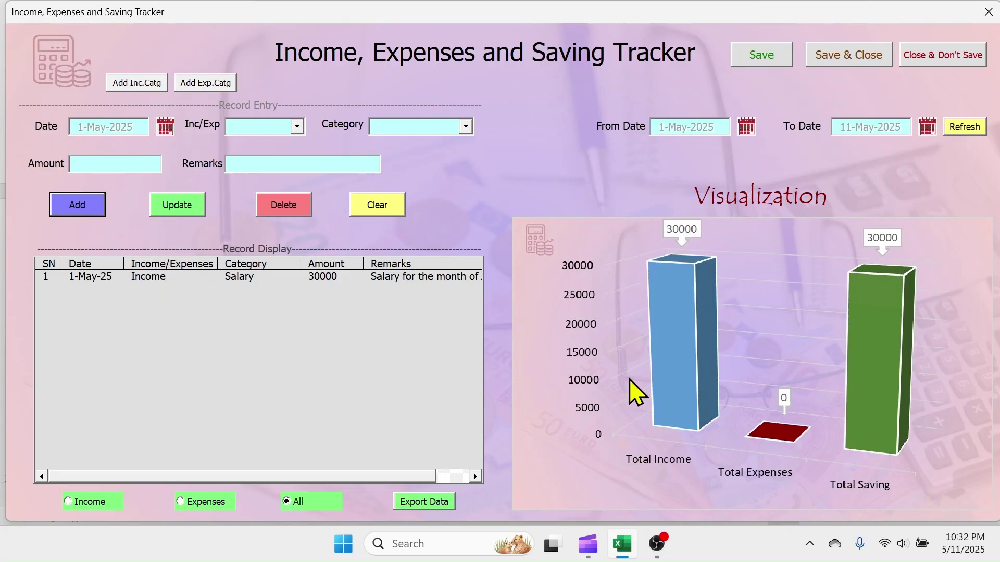
click(590, 545)
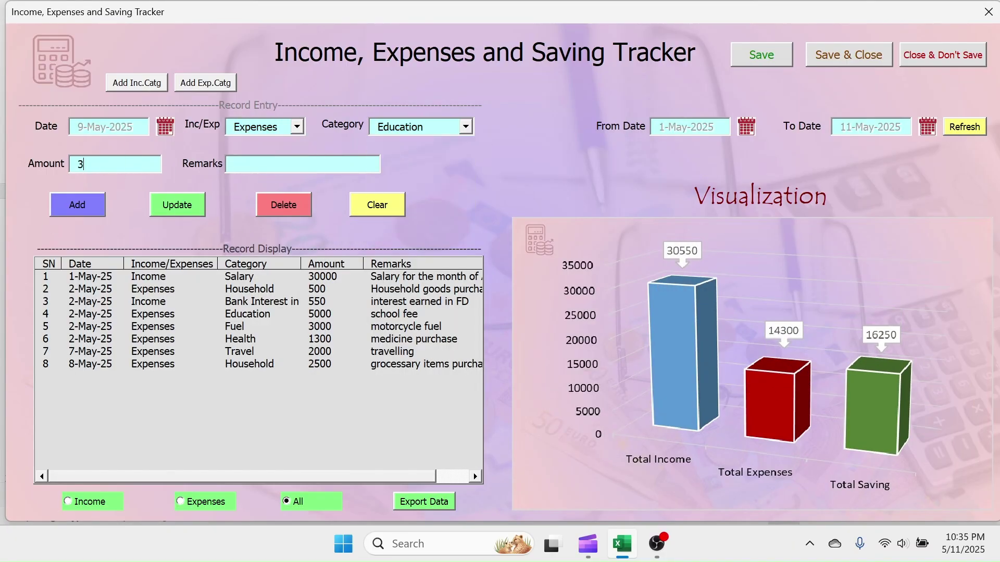
Step: Update the 7-May-25 Travel expense amount from 2000 to 2200
click(566, 332)
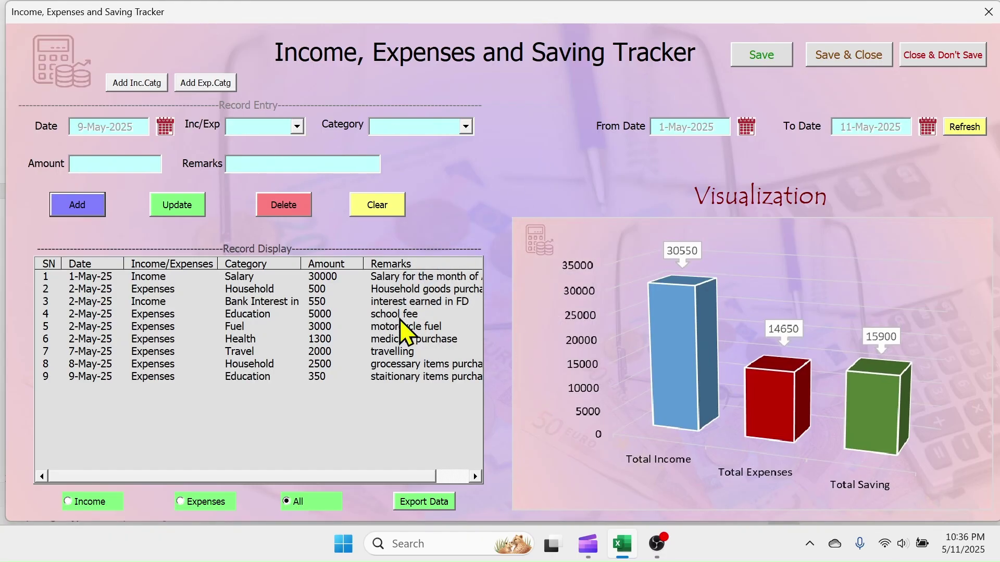
click(247, 353)
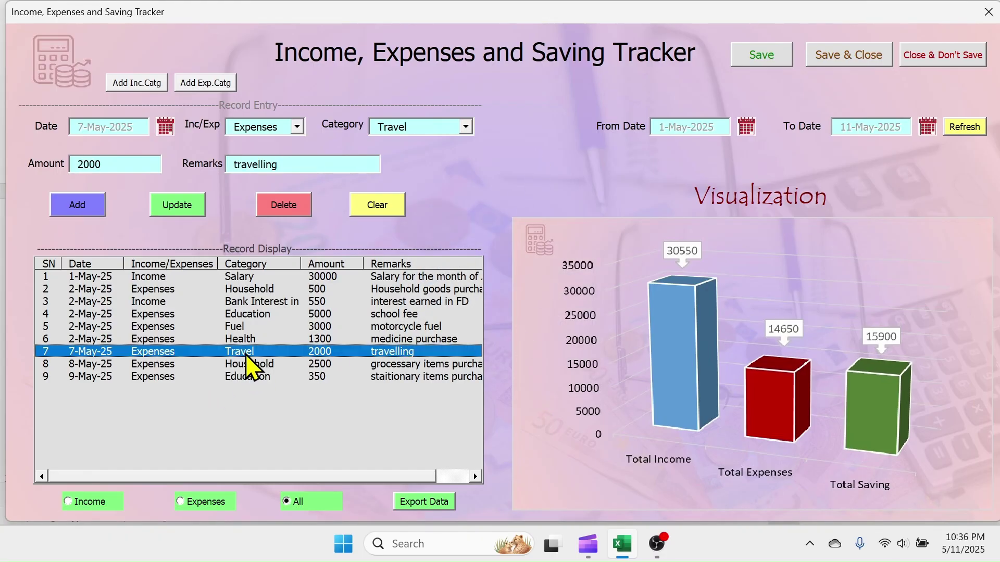
click(114, 163)
click(176, 205)
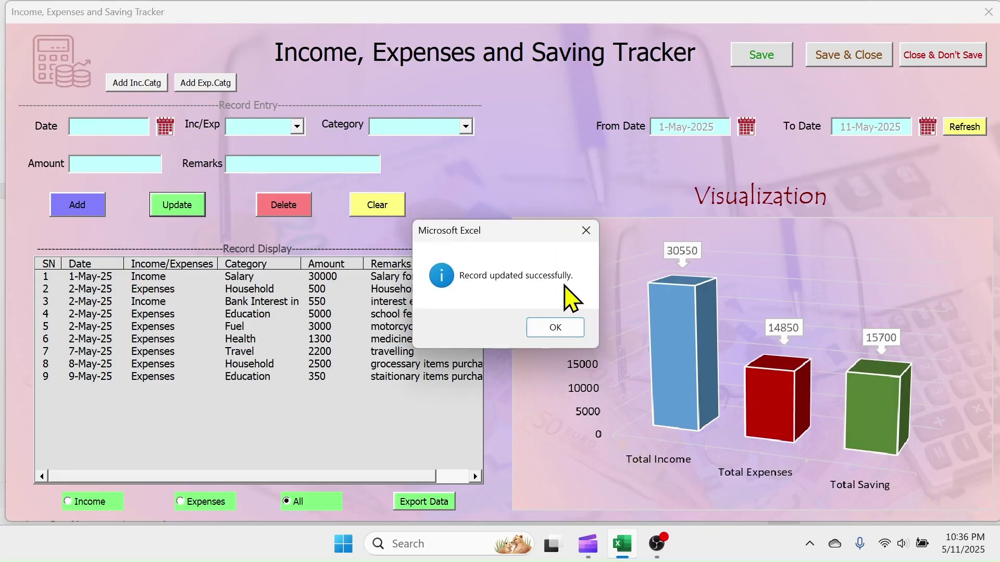
click(546, 328)
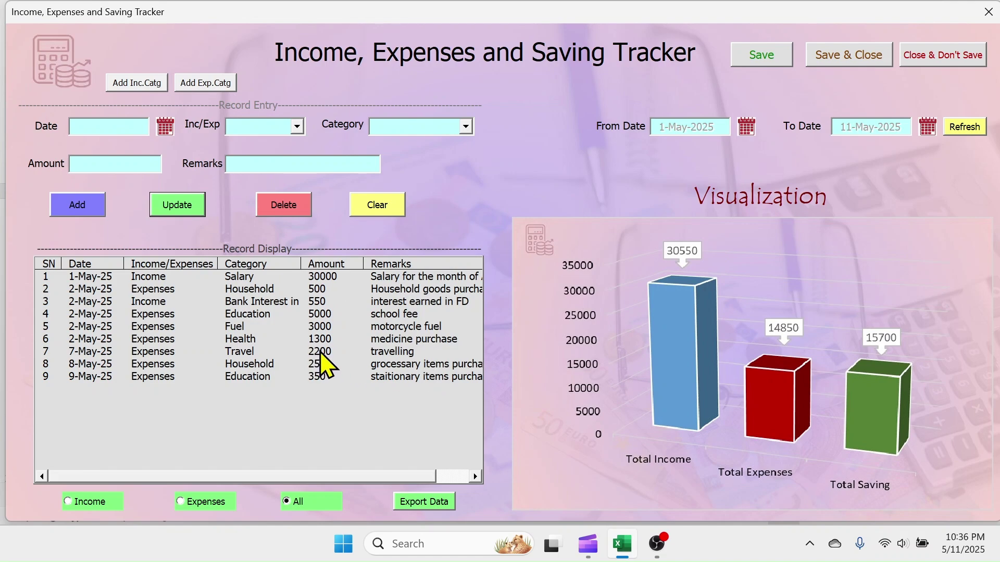
Step: Delete the 2-May-25 Household expense of 500 and confirm
click(313, 291)
click(289, 208)
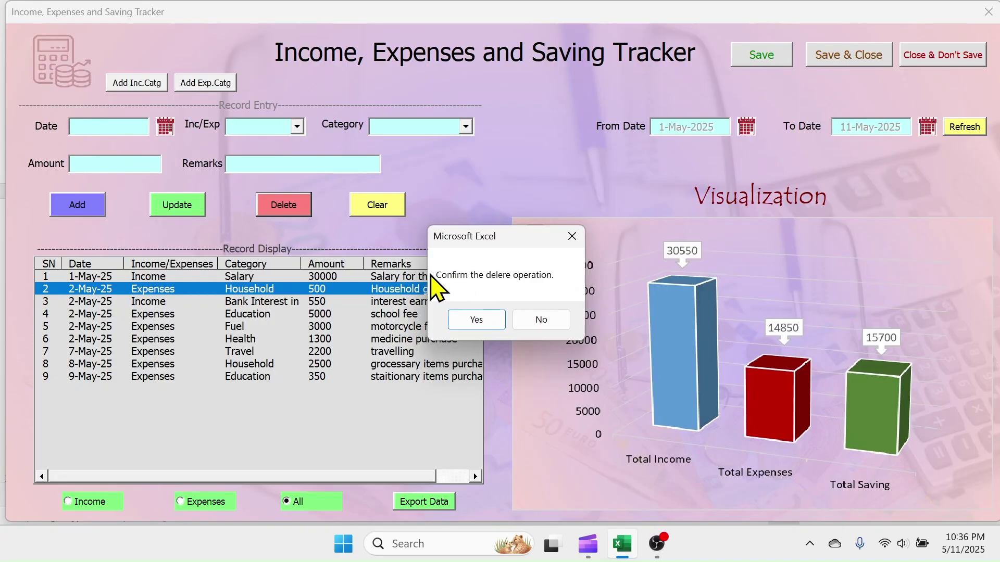
click(481, 319)
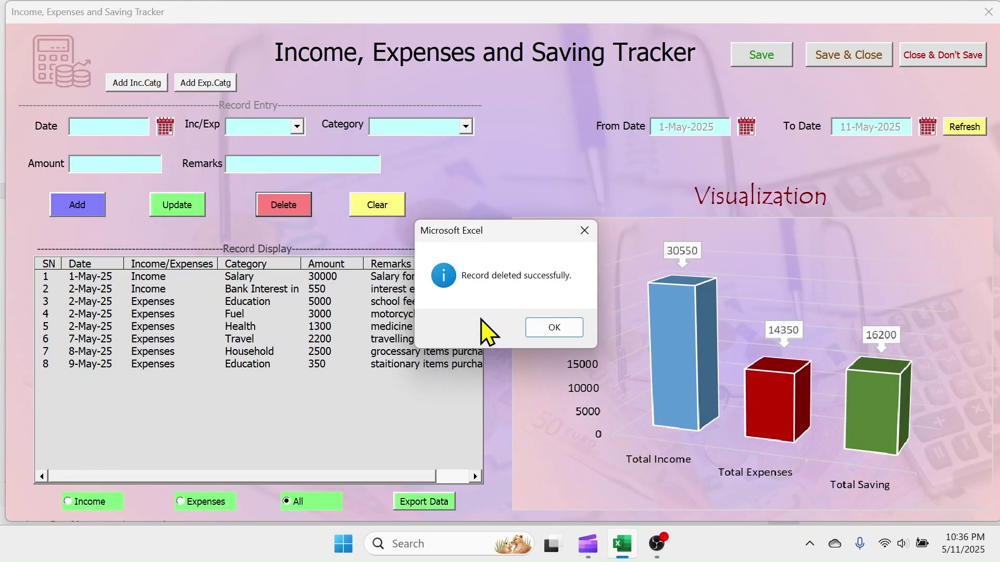
click(547, 328)
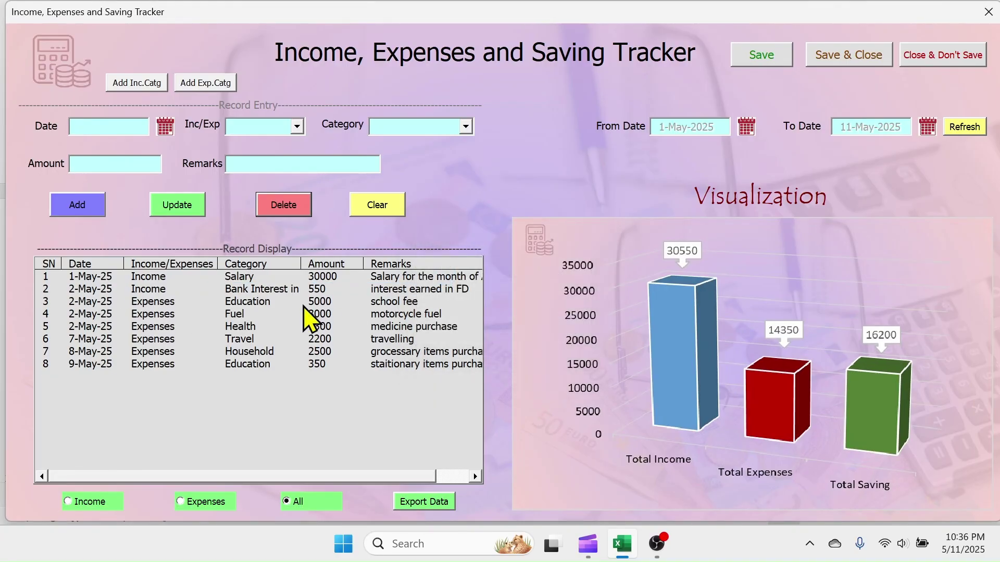
click(165, 127)
click(546, 292)
click(297, 127)
click(250, 143)
click(437, 126)
click(106, 164)
text(20000)
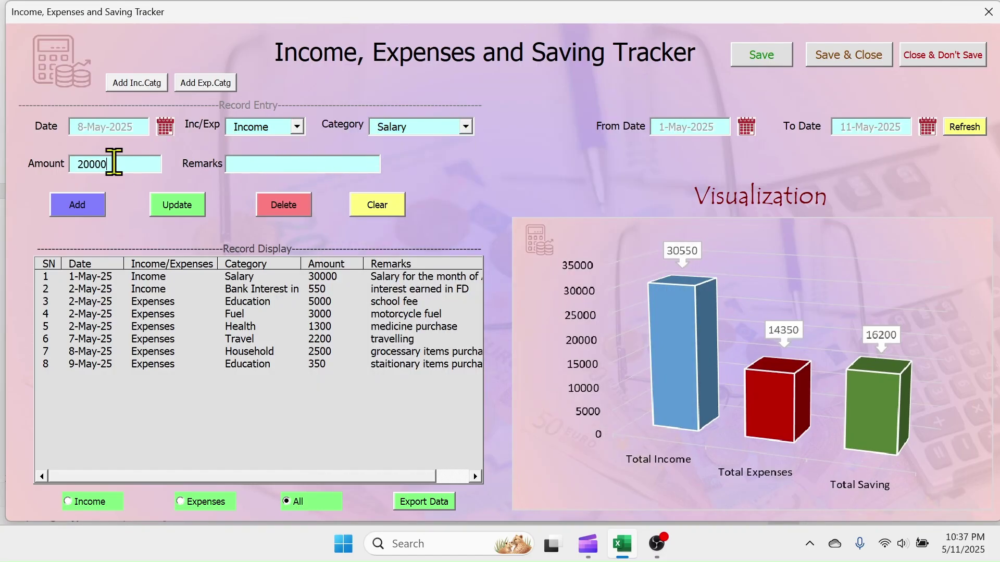
click(264, 164)
text(salary for)
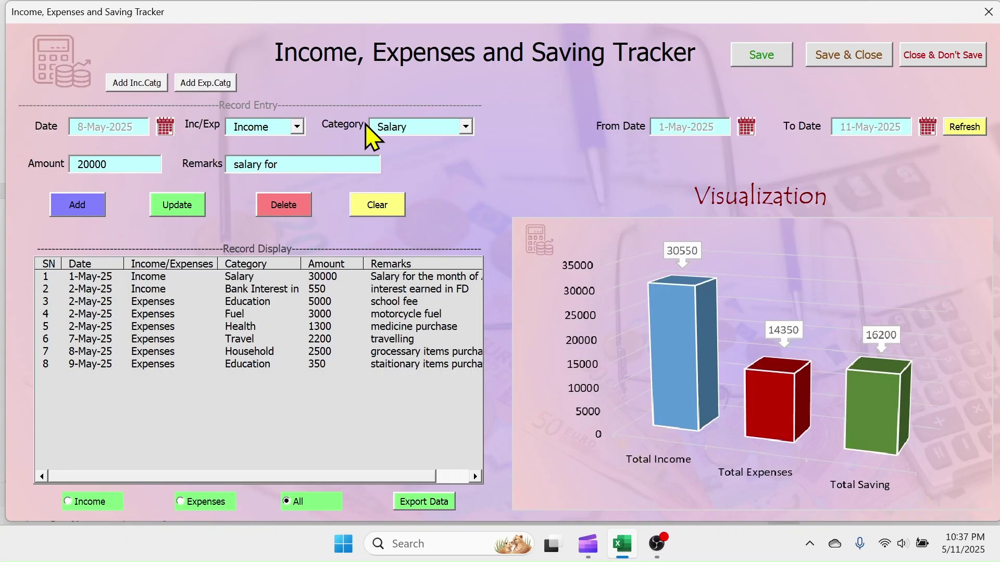
click(385, 208)
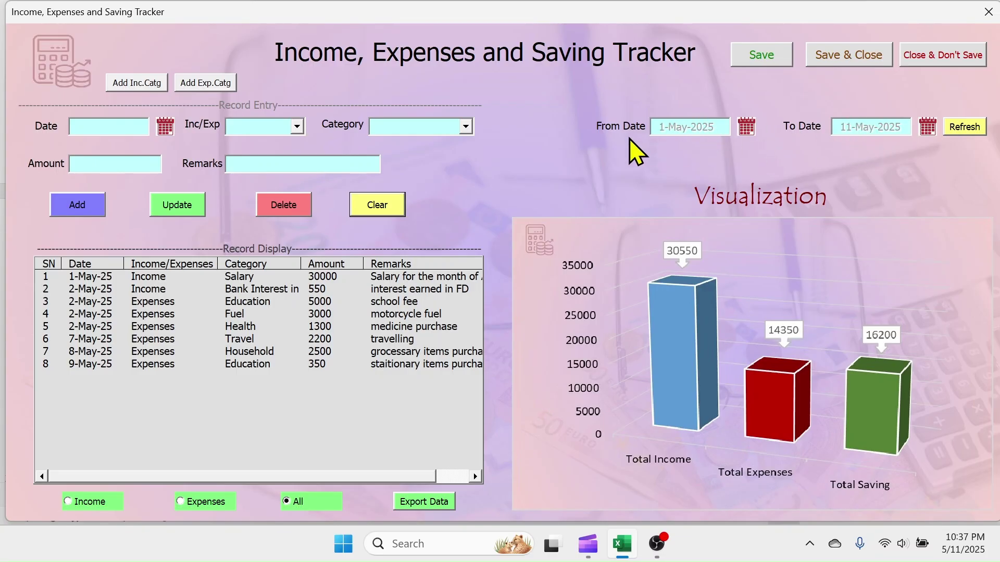
Step: Filter the tracker from 5 May, leaving three records in the list and chart
click(747, 130)
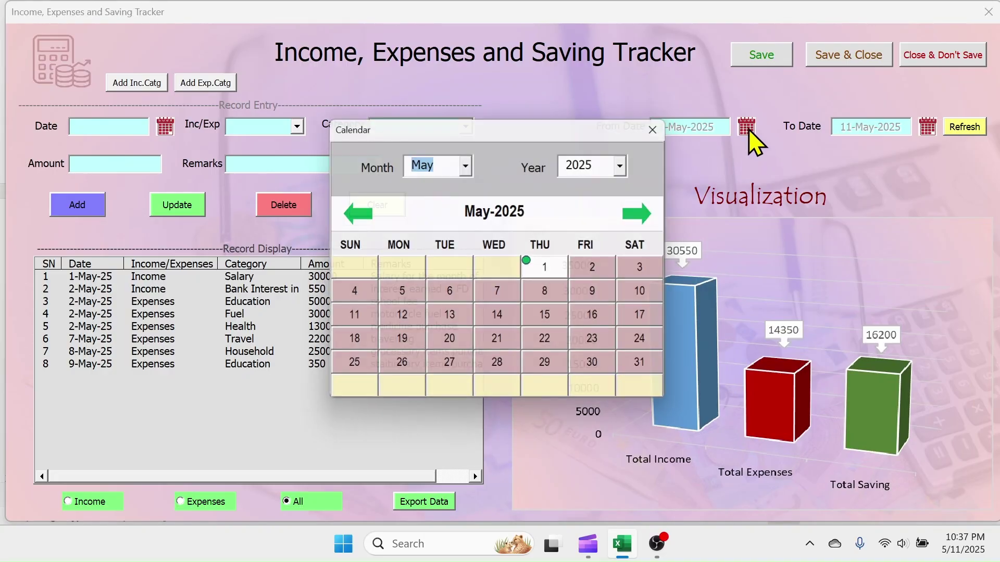
click(408, 298)
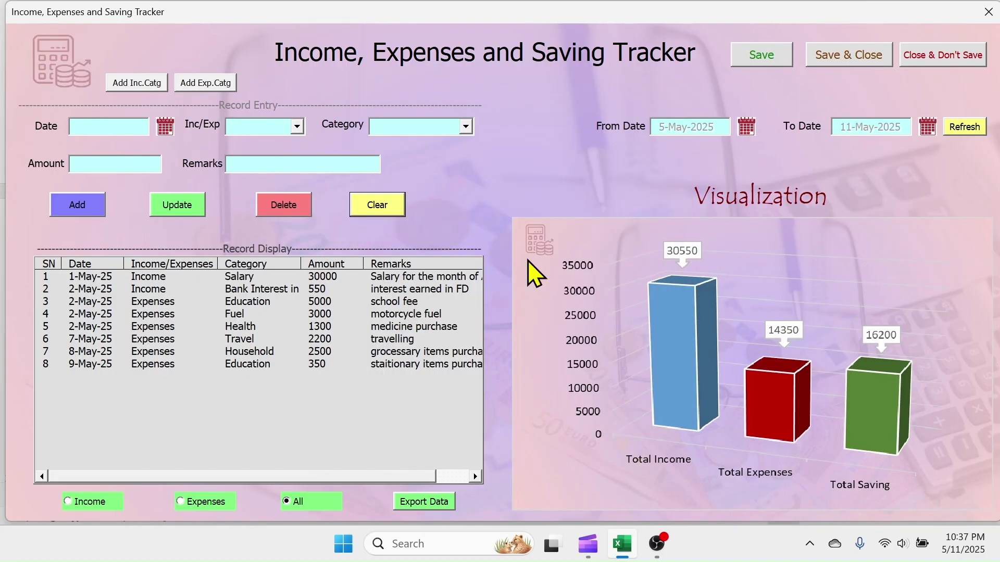
click(966, 129)
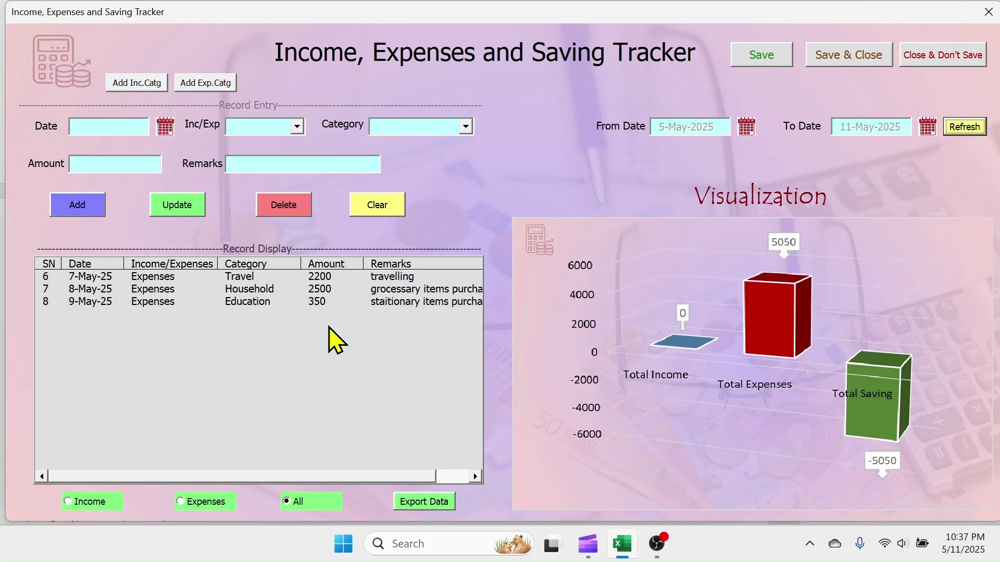
Step: Set the range start date back to 1 May 2025 in the From Date calendar
click(746, 127)
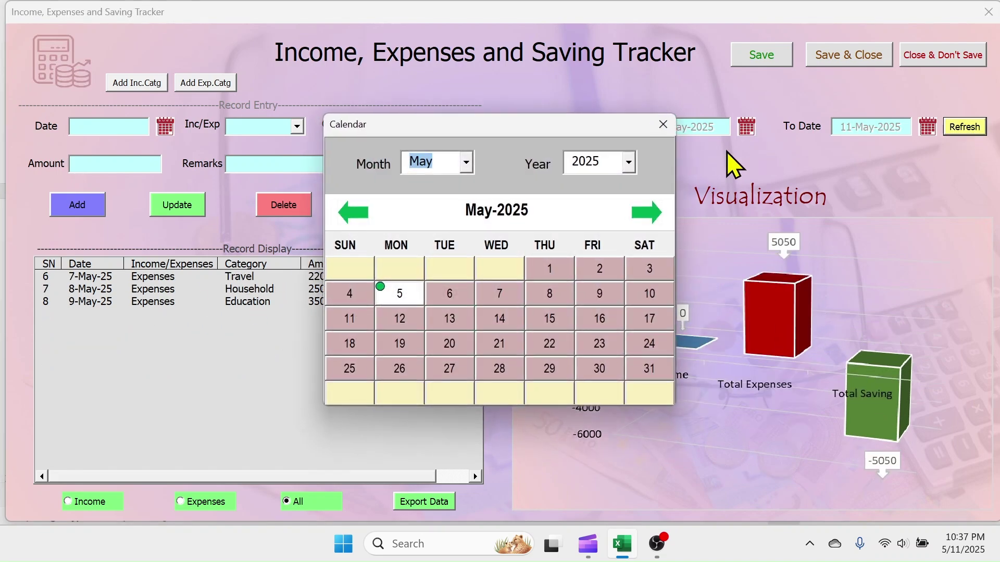
click(389, 291)
Step: Refresh the full range, view income-only then expense-only records, then show all eight
click(965, 131)
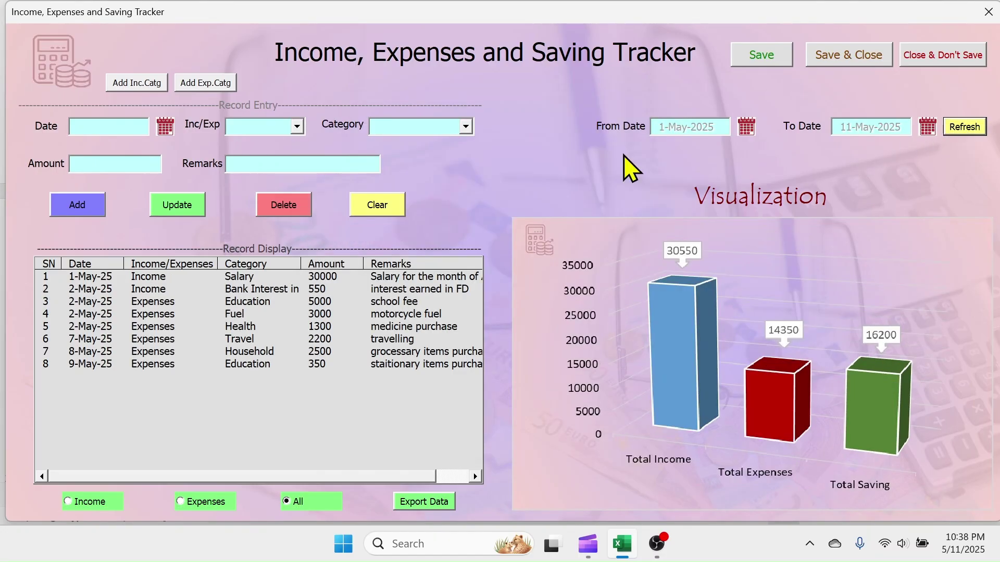
click(76, 503)
click(192, 502)
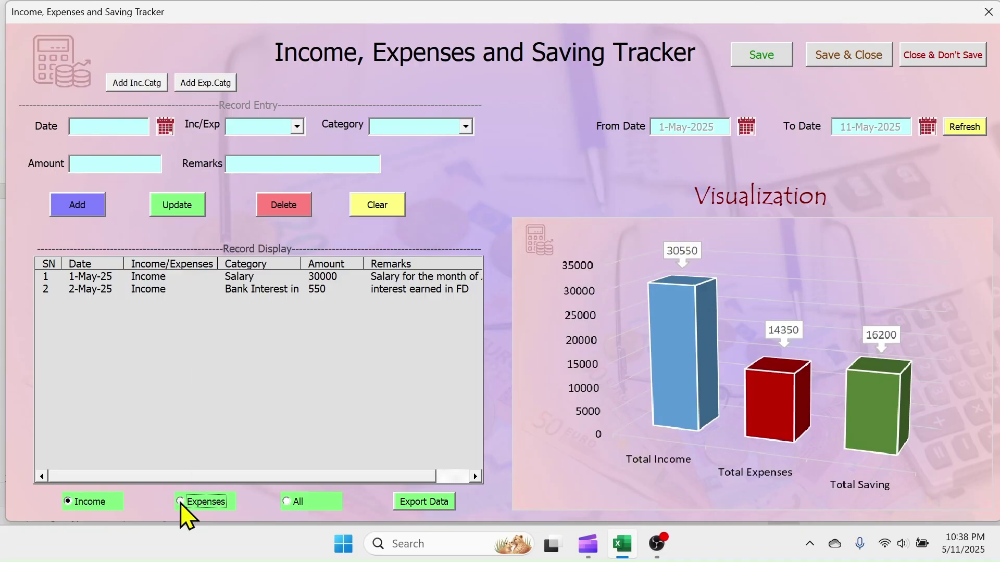
click(289, 501)
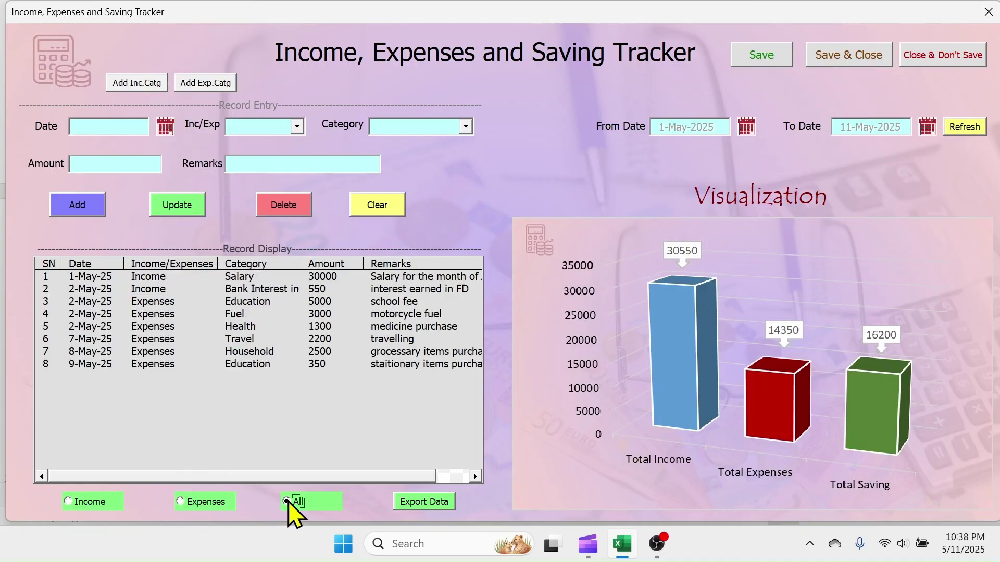
Step: Export the eight records to Book1 and close it with Don't Save
click(415, 504)
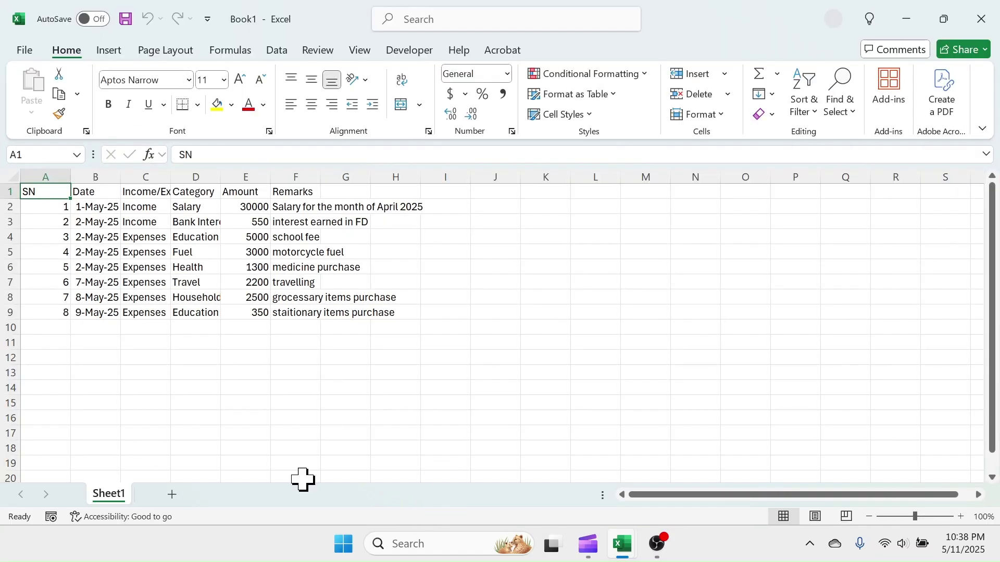
click(988, 22)
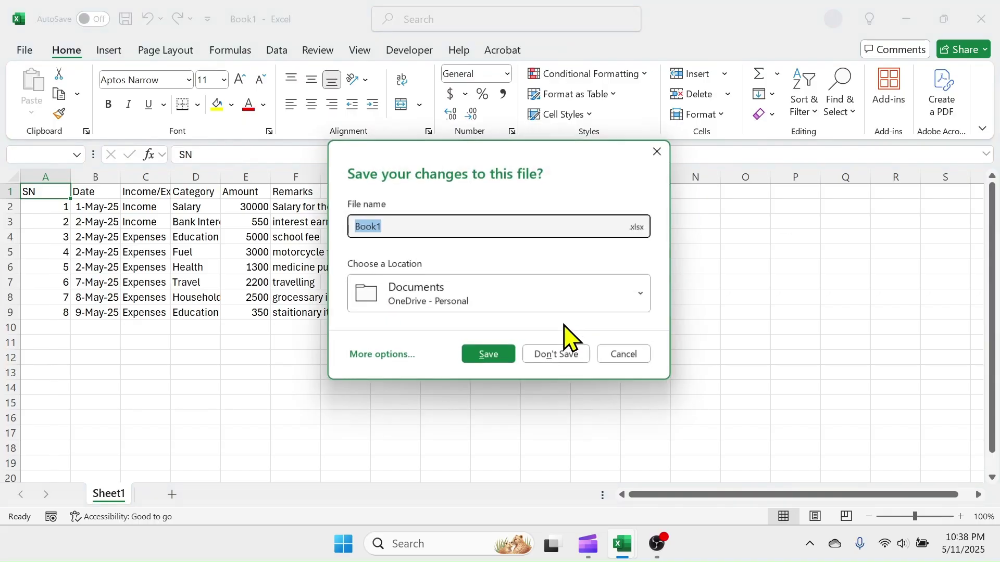
click(568, 360)
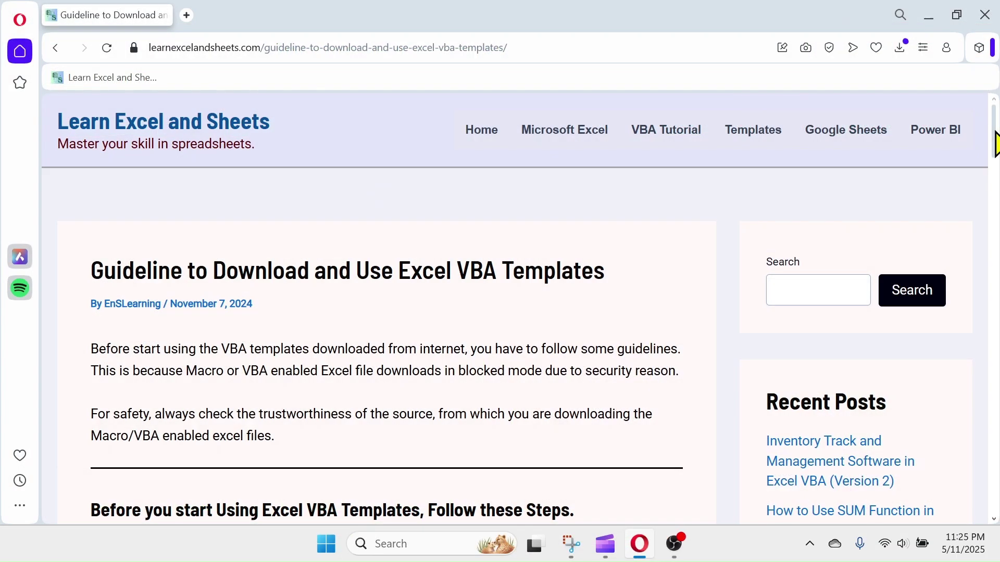
drag(994, 144, 989, 319)
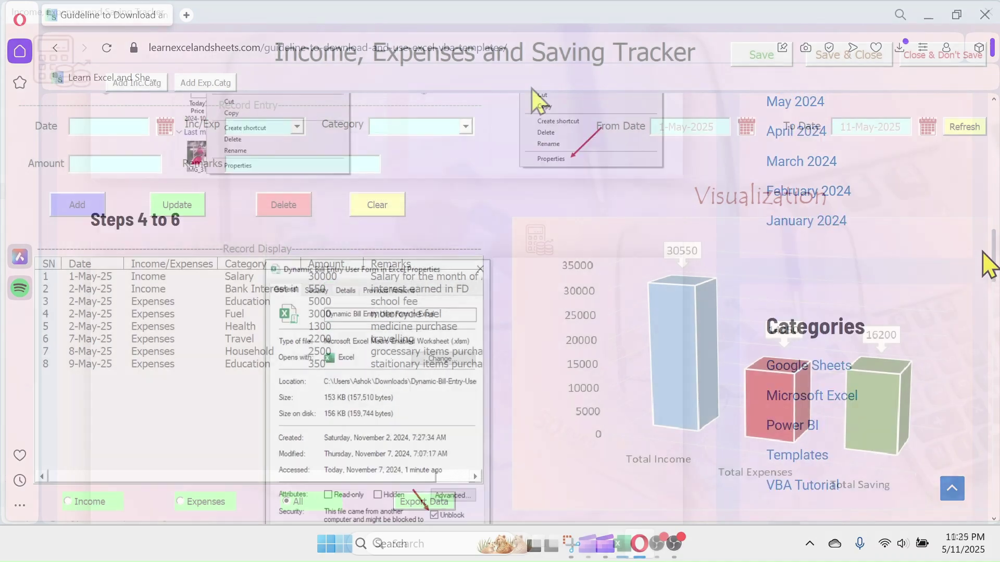